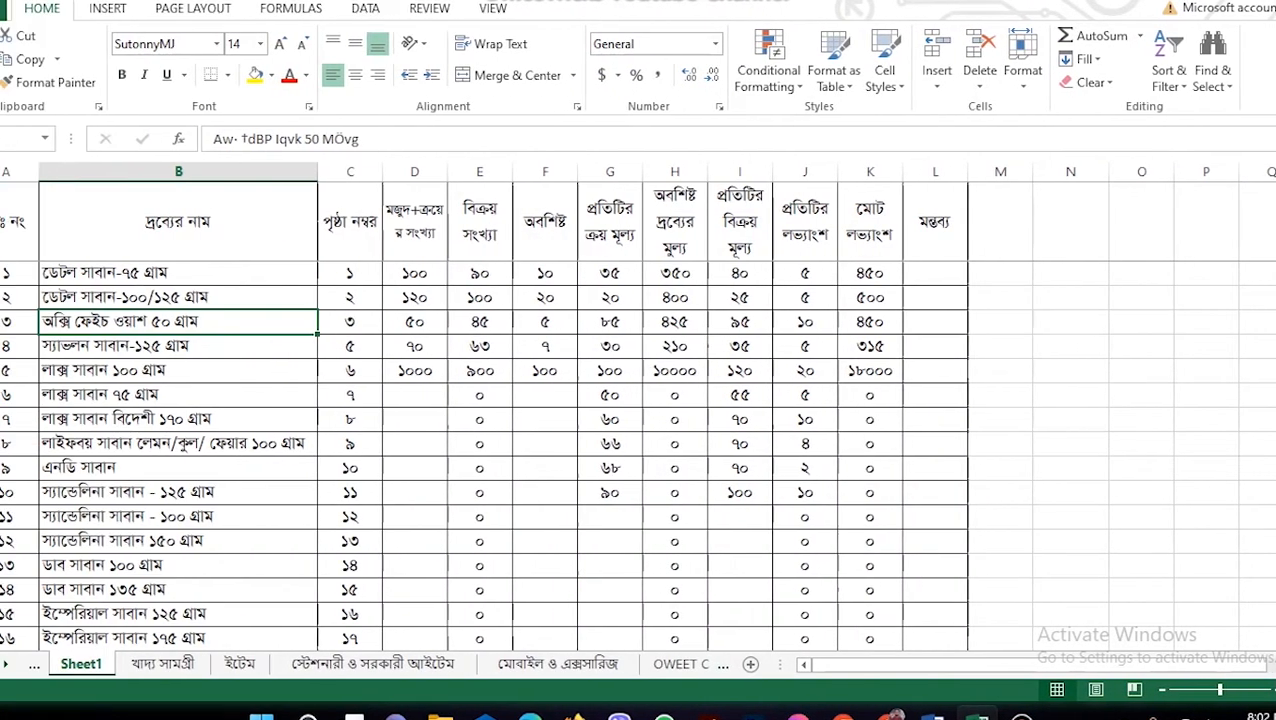
Step: Click around the inventory table, then select header row 1
{"action": "scroll", "coordinate": [638, 454], "scroll_direction": "down", "scroll_amount": 1}
{"action": "left_click", "coordinate": [544, 443]}
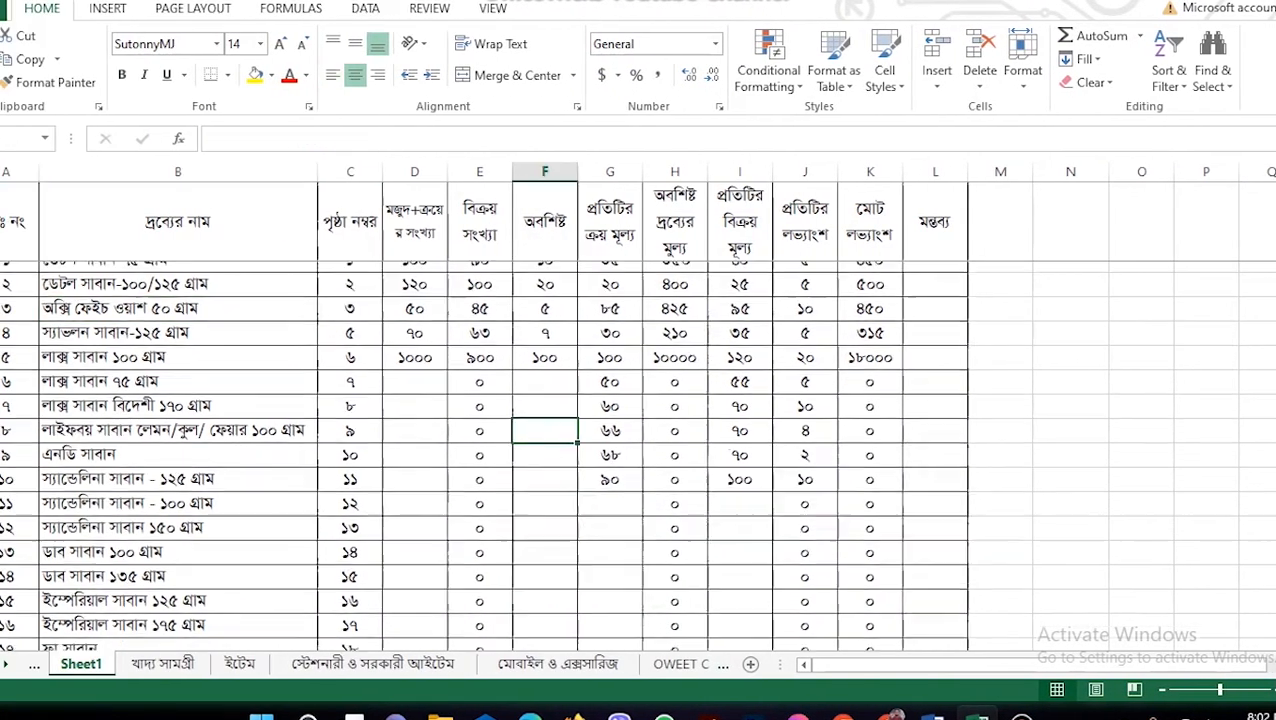
{"action": "scroll", "coordinate": [638, 454], "scroll_direction": "up", "scroll_amount": 1}
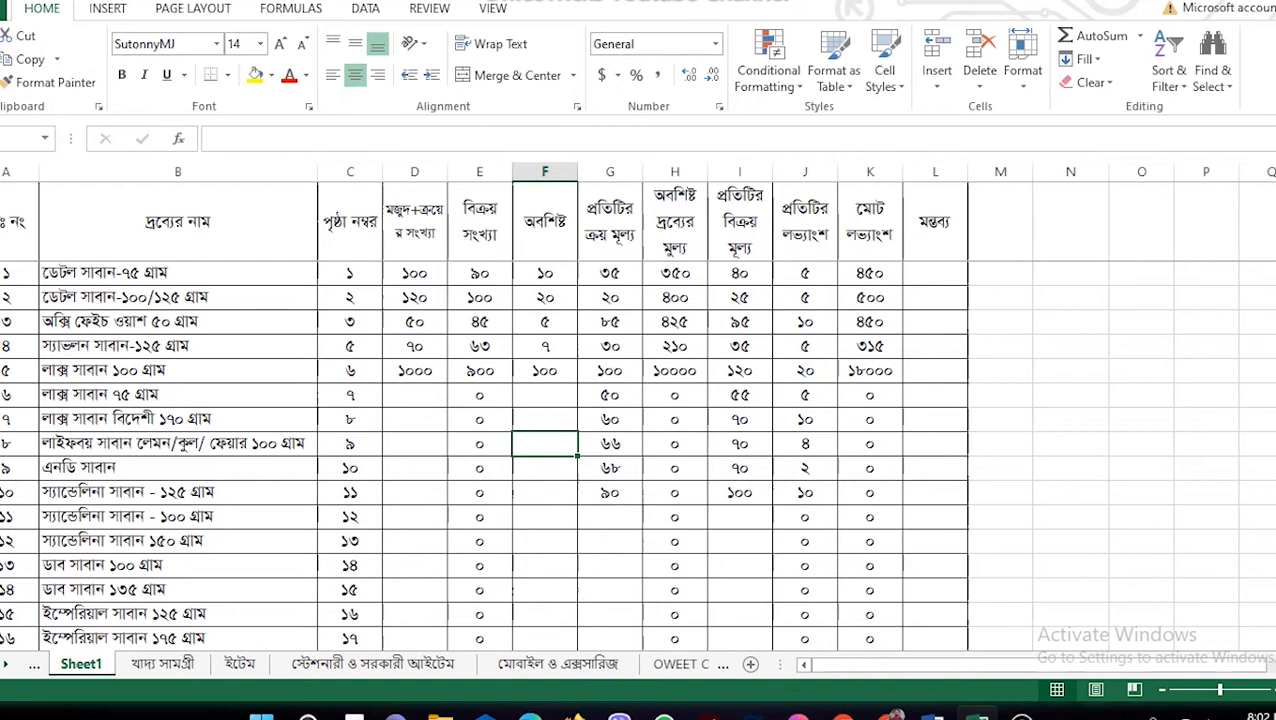
{"action": "left_click", "coordinate": [1000, 370]}
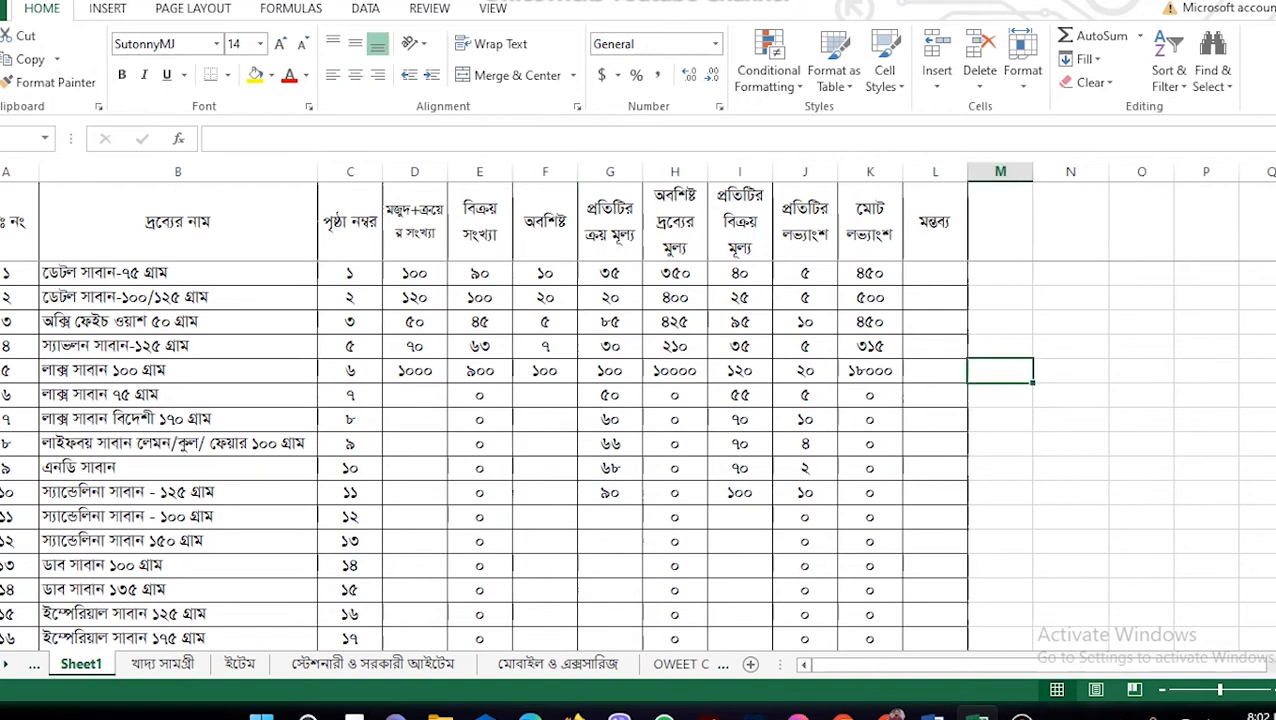
{"action": "left_click", "coordinate": [178, 321]}
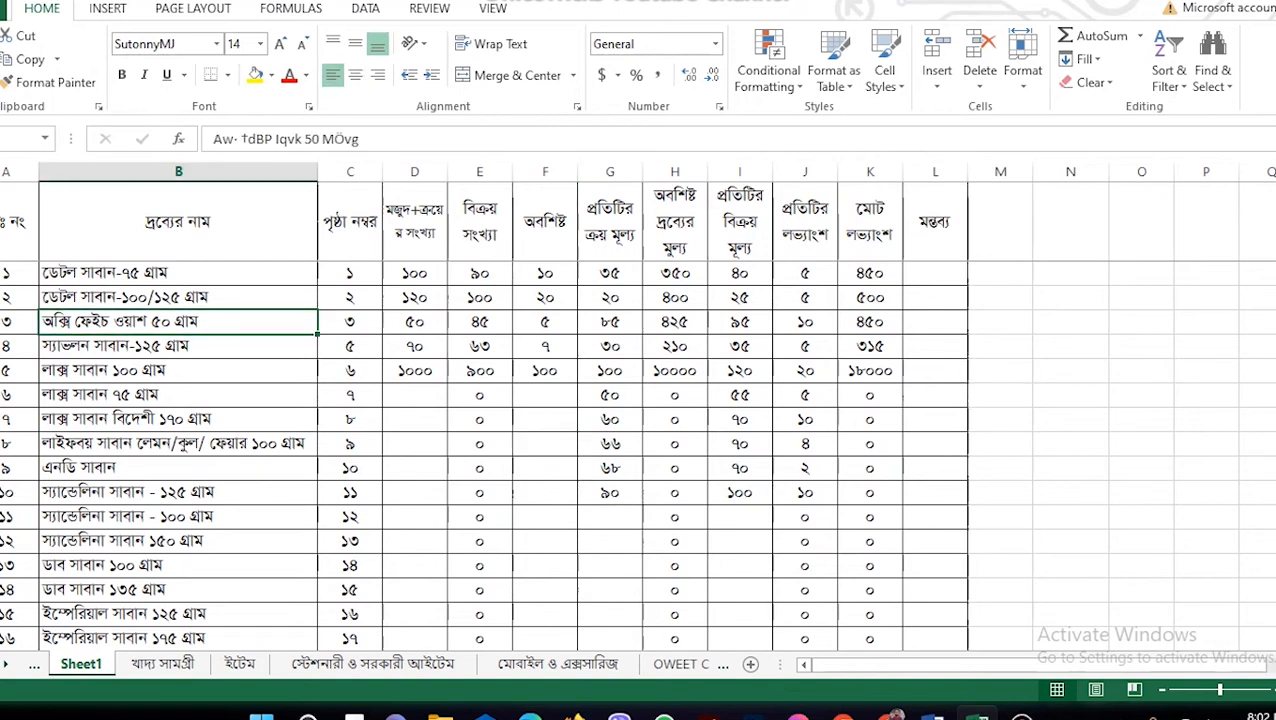
{"action": "left_click", "coordinate": [3, 221]}
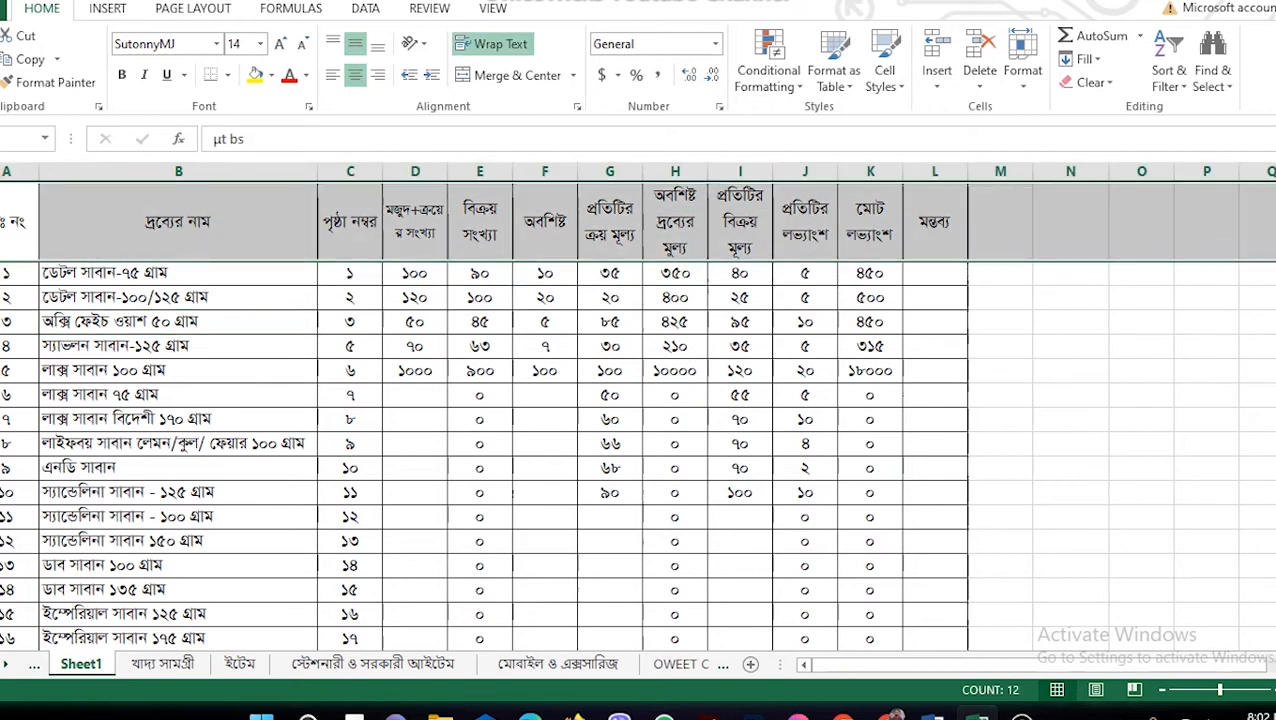
{"action": "left_click", "coordinate": [415, 419]}
{"action": "left_click", "coordinate": [3, 221]}
Step: Scroll the table up and down to confirm header row 1 stays frozen, then reselect it
{"action": "scroll", "coordinate": [638, 450], "scroll_direction": "down", "scroll_amount": 10}
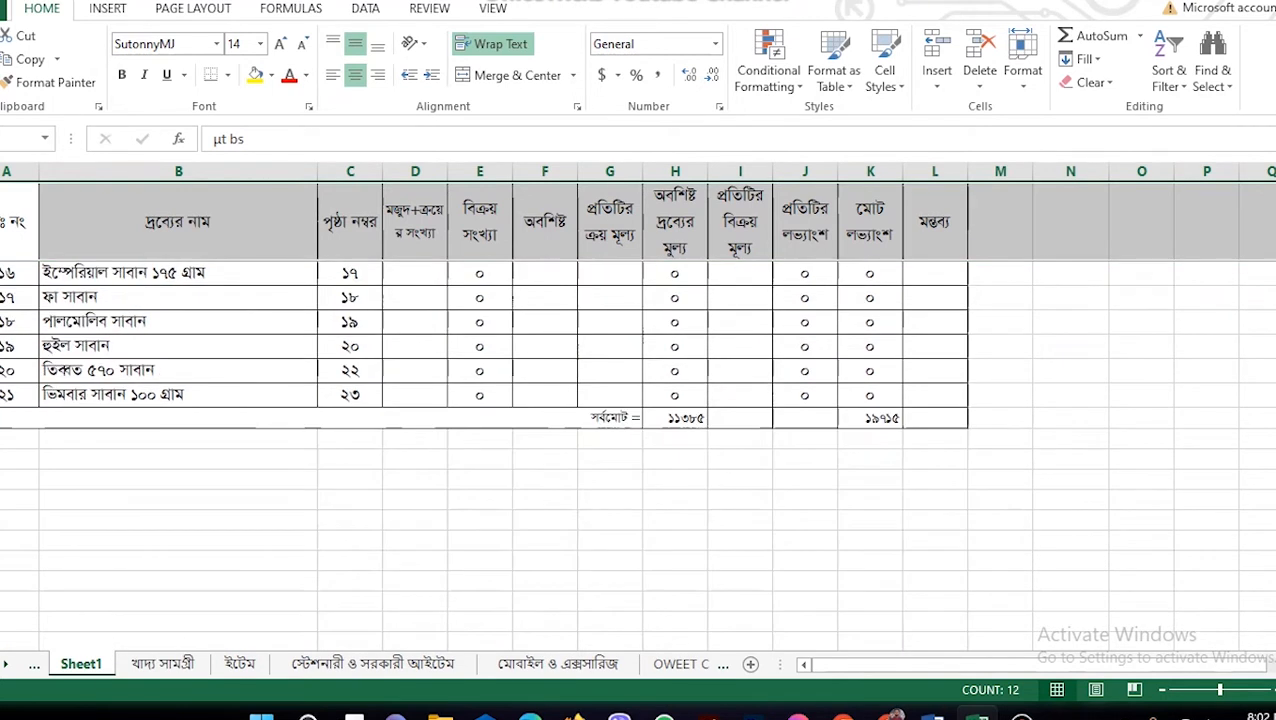
{"action": "scroll", "coordinate": [638, 450], "scroll_direction": "up", "scroll_amount": 10}
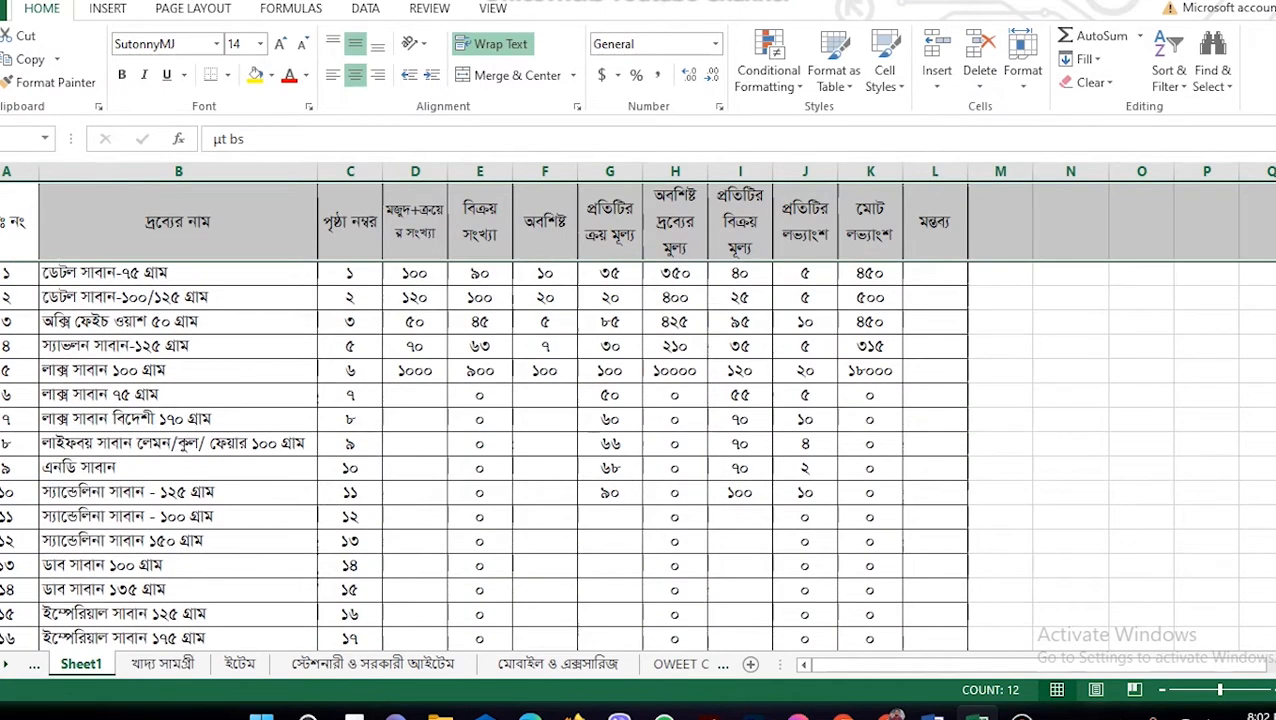
{"action": "scroll", "coordinate": [638, 450], "scroll_direction": "down", "scroll_amount": 10}
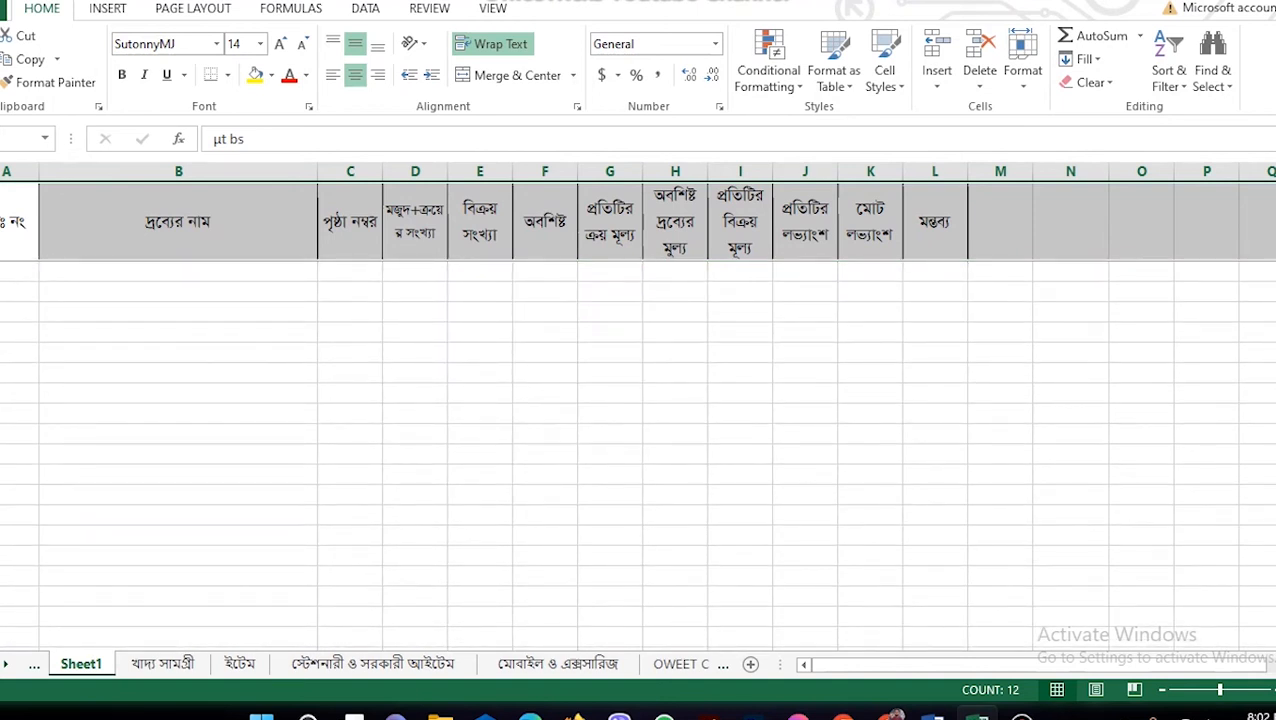
{"action": "scroll", "coordinate": [638, 450], "scroll_direction": "up", "scroll_amount": 2}
{"action": "scroll", "coordinate": [638, 450], "scroll_direction": "down", "scroll_amount": 2}
{"action": "scroll", "coordinate": [638, 450], "scroll_direction": "up", "scroll_amount": 4}
{"action": "scroll", "coordinate": [638, 450], "scroll_direction": "up", "scroll_amount": 3}
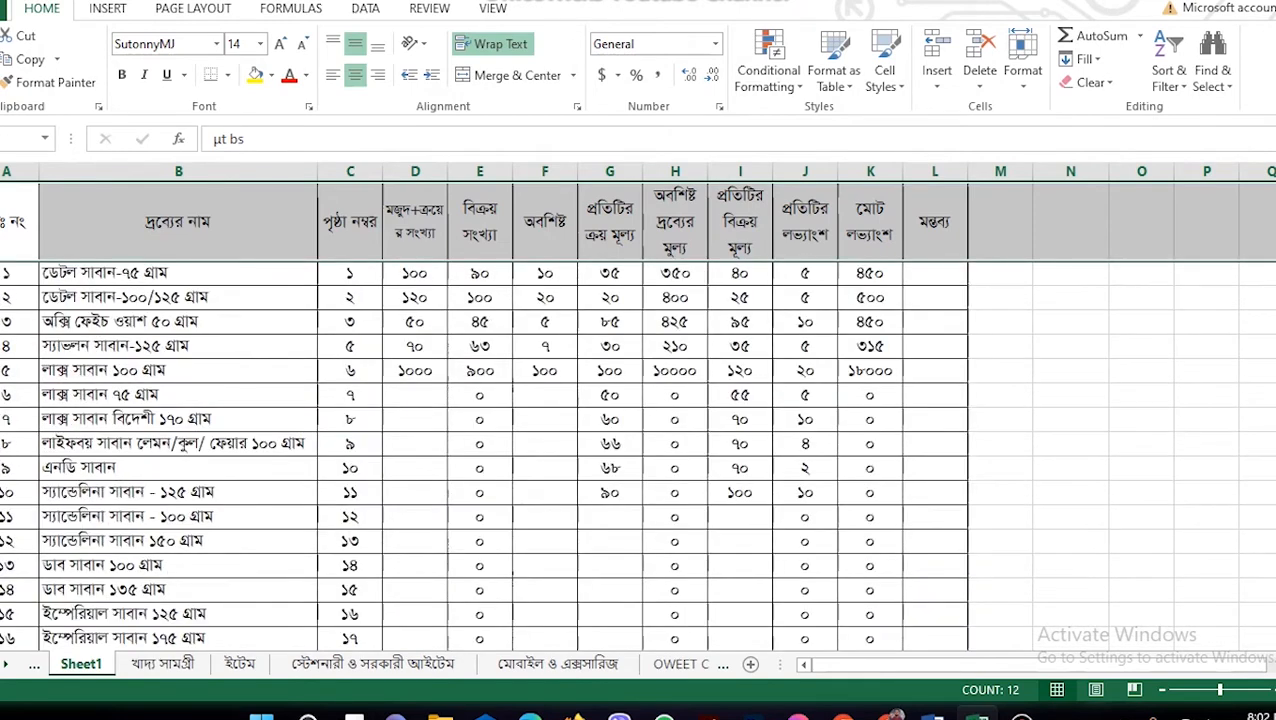
{"action": "scroll", "coordinate": [638, 450], "scroll_direction": "down", "scroll_amount": 6}
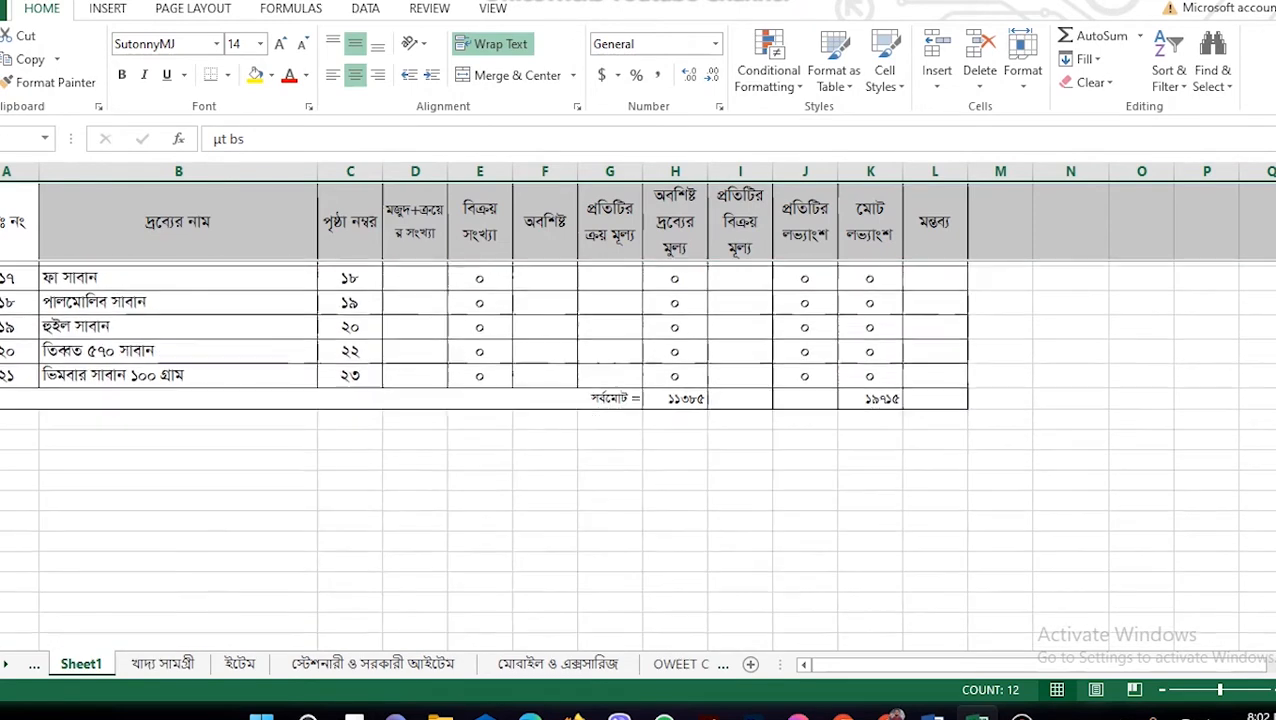
{"action": "scroll", "coordinate": [638, 450], "scroll_direction": "up", "scroll_amount": 6}
{"action": "left_click", "coordinate": [415, 370]}
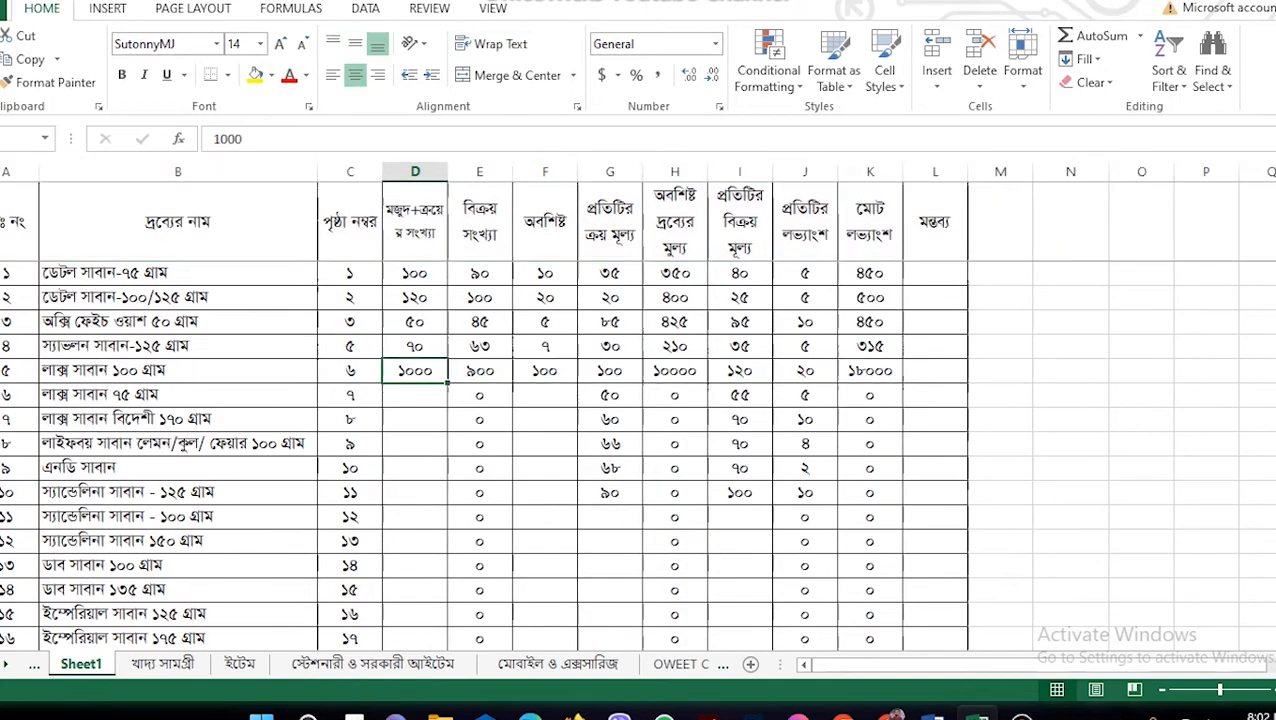
{"action": "scroll", "coordinate": [638, 450], "scroll_direction": "down", "scroll_amount": 5}
{"action": "scroll", "coordinate": [638, 450], "scroll_direction": "up", "scroll_amount": 5}
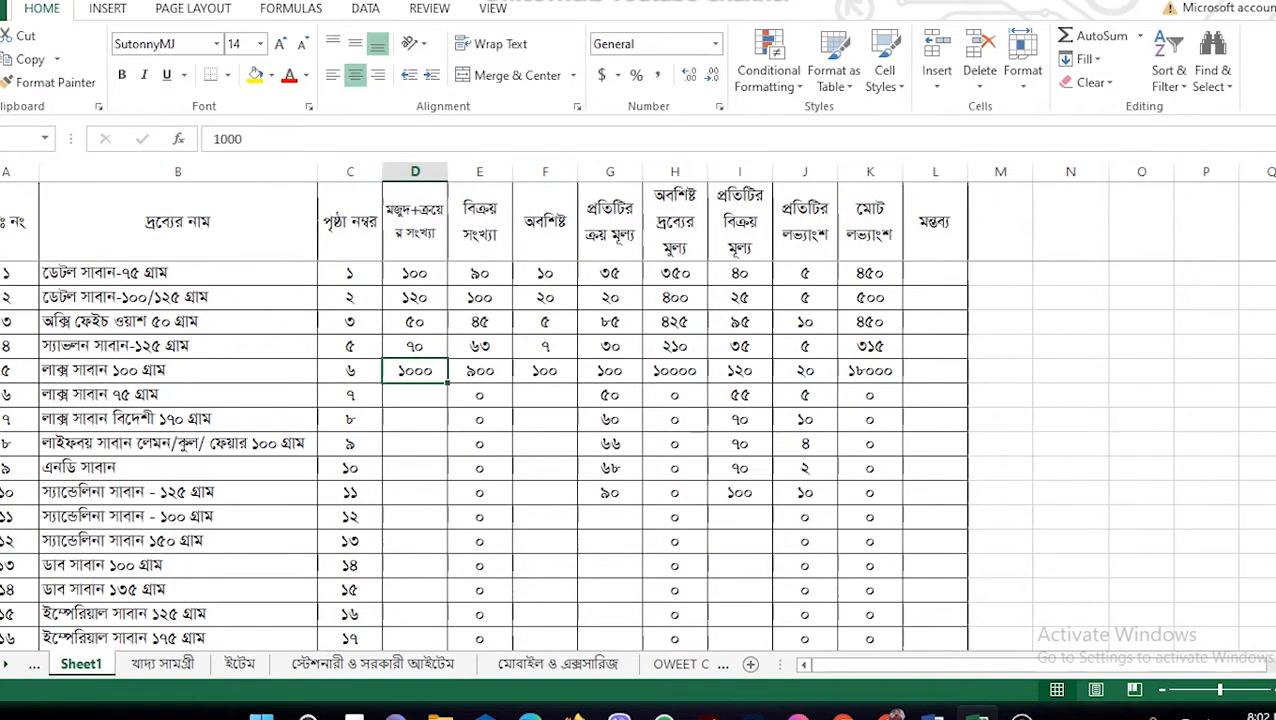
{"action": "left_click", "coordinate": [1, 222]}
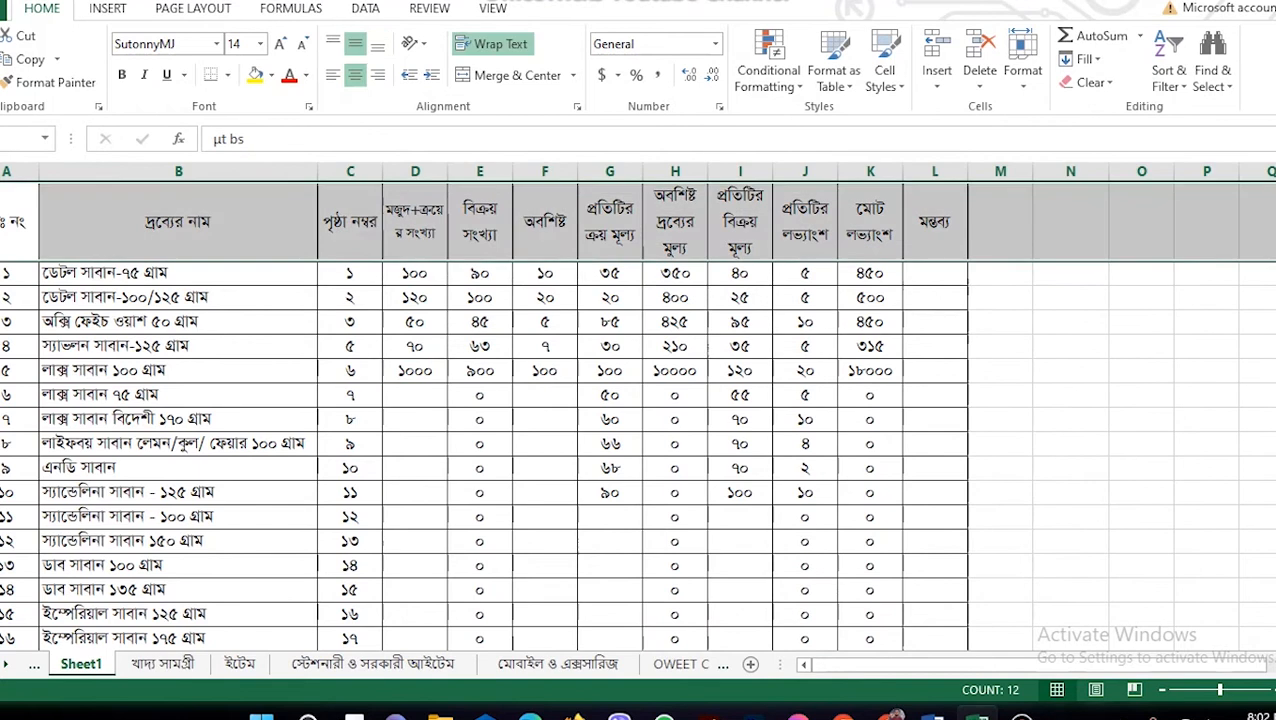
Step: Apply Unfreeze Panes from View > Freeze Panes and scroll to confirm the header scrolls away
{"action": "left_click", "coordinate": [492, 8]}
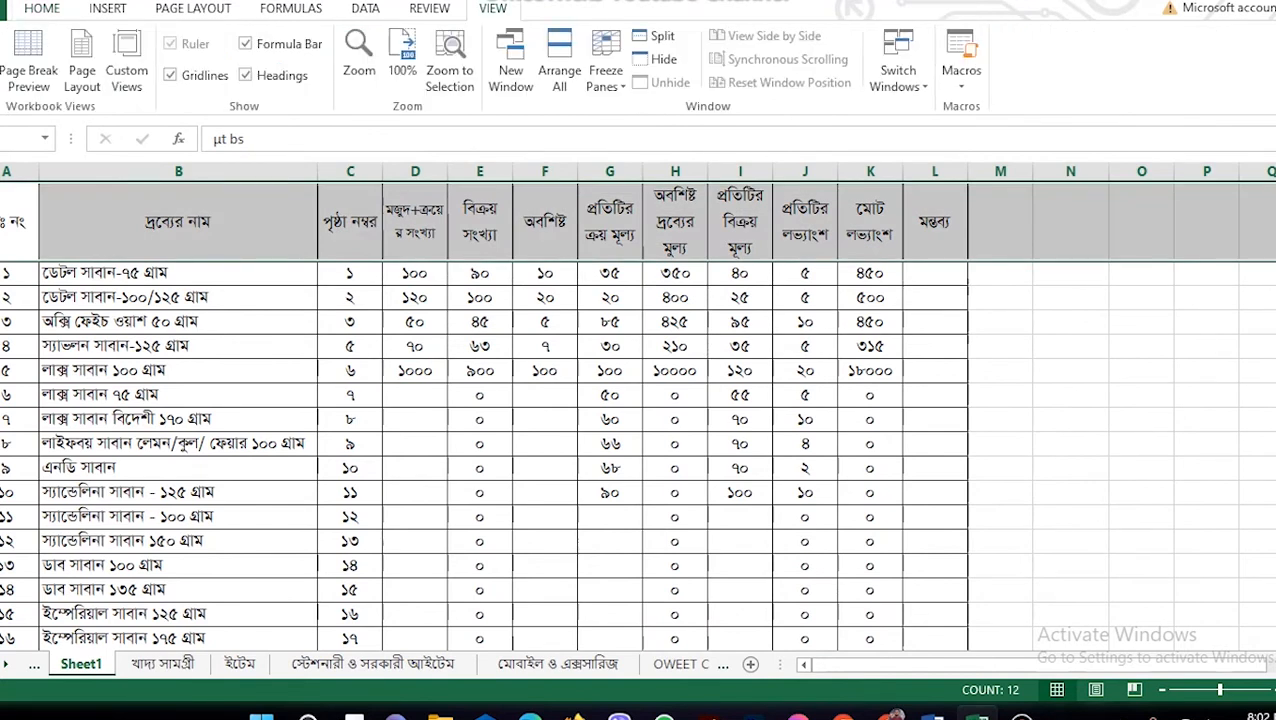
{"action": "left_click", "coordinate": [605, 70]}
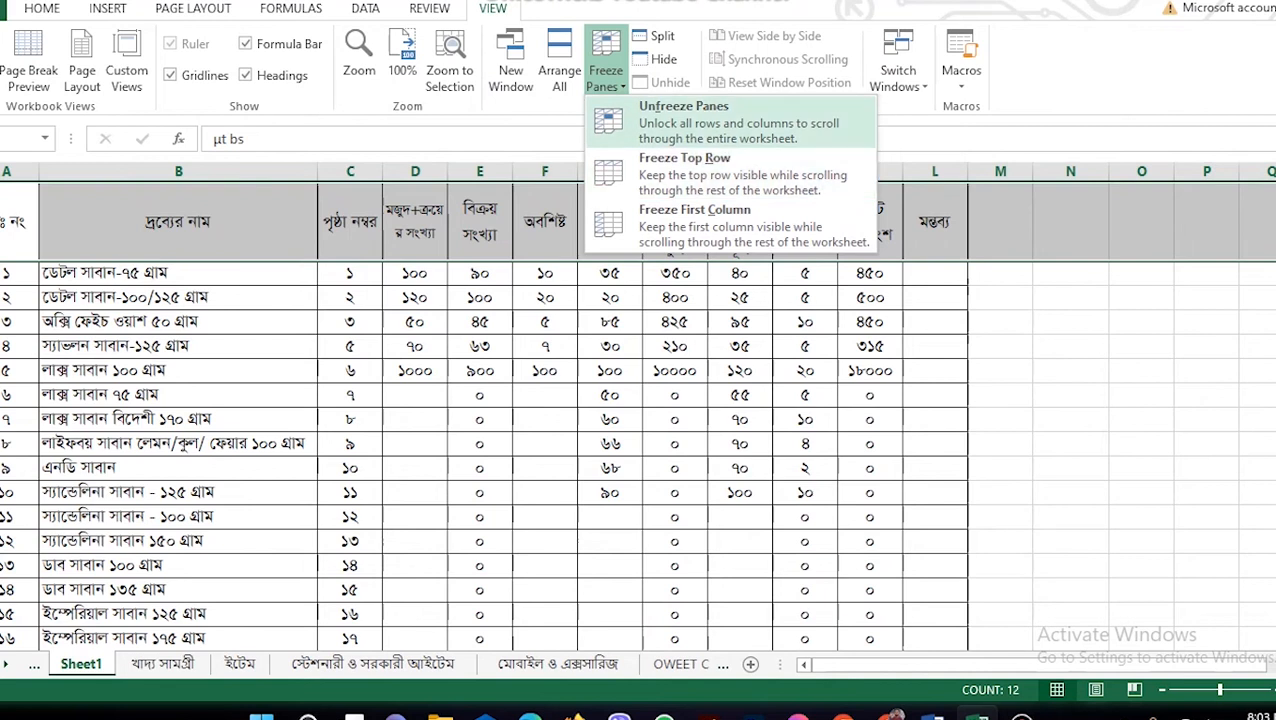
{"action": "left_click", "coordinate": [690, 122]}
{"action": "left_click_drag", "start_coordinate": [610, 297], "coordinate": [610, 321]}
{"action": "scroll", "coordinate": [610, 325], "scroll_direction": "down", "scroll_amount": 5}
{"action": "scroll", "coordinate": [636, 414], "scroll_direction": "down", "scroll_amount": 5}
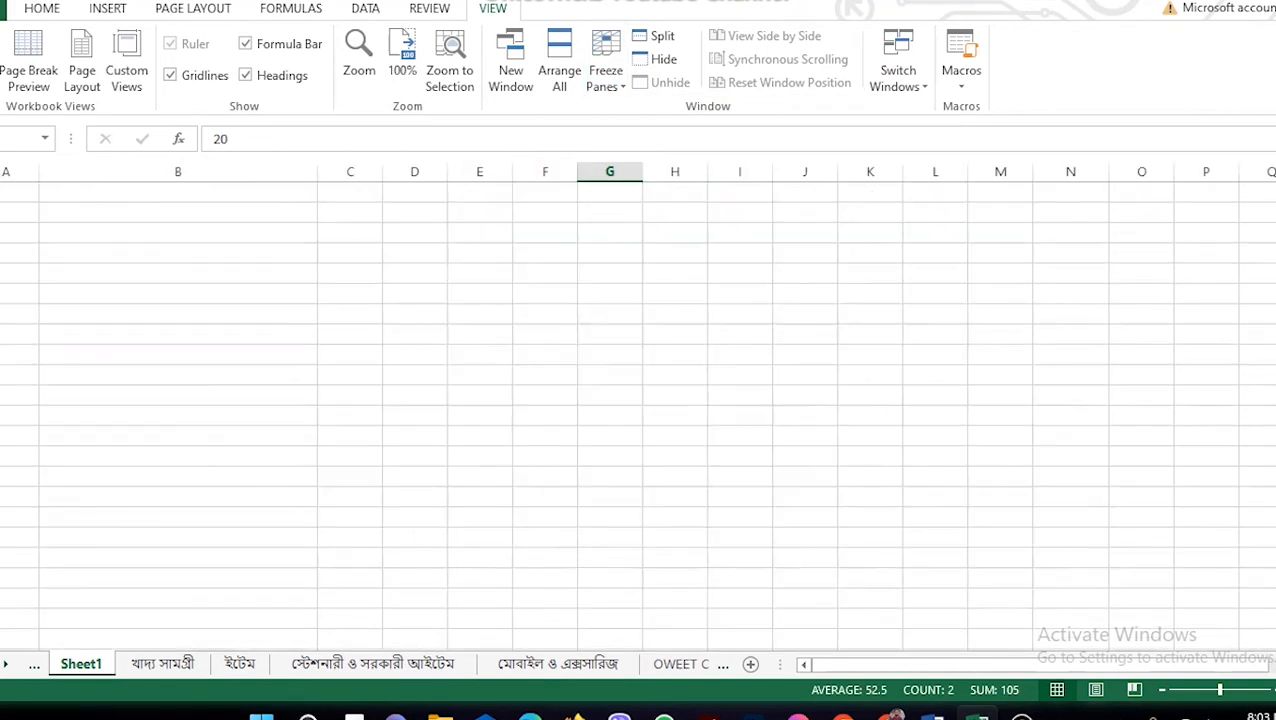
{"action": "scroll", "coordinate": [636, 414], "scroll_direction": "up", "scroll_amount": 10}
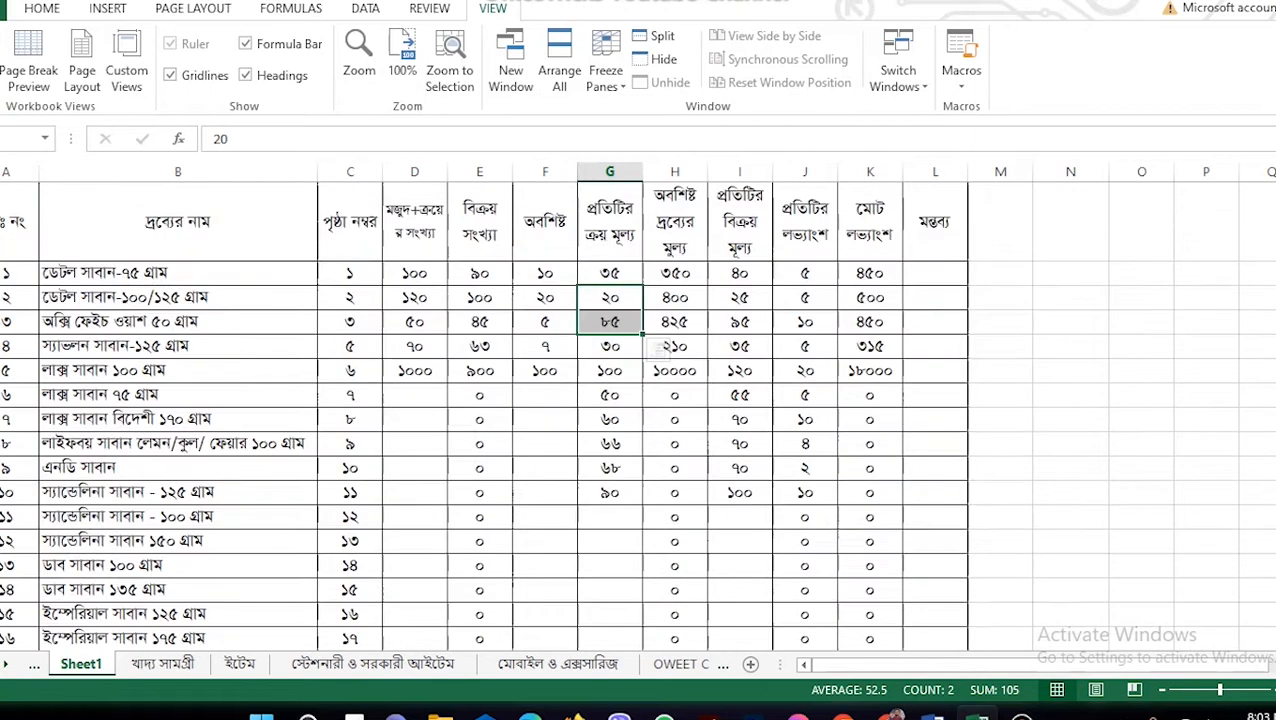
{"action": "scroll", "coordinate": [636, 414], "scroll_direction": "down", "scroll_amount": 6}
{"action": "scroll", "coordinate": [636, 414], "scroll_direction": "up", "scroll_amount": 2}
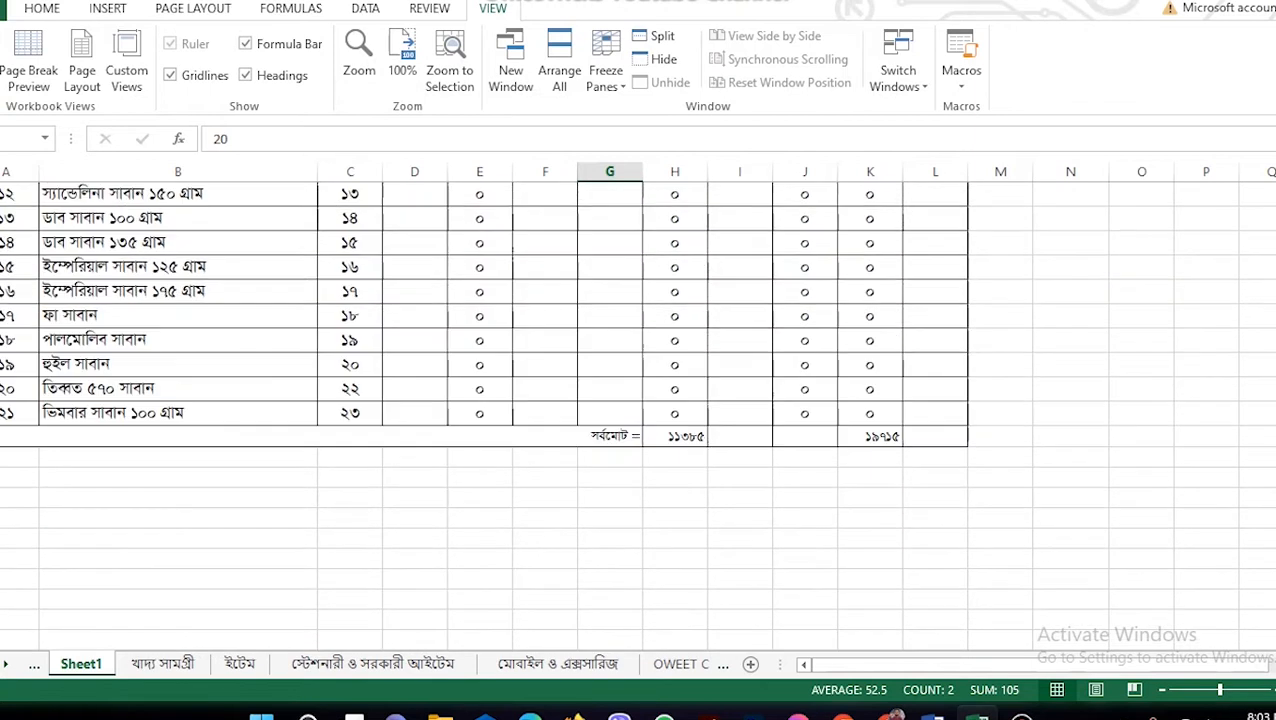
{"action": "left_click", "coordinate": [545, 194]}
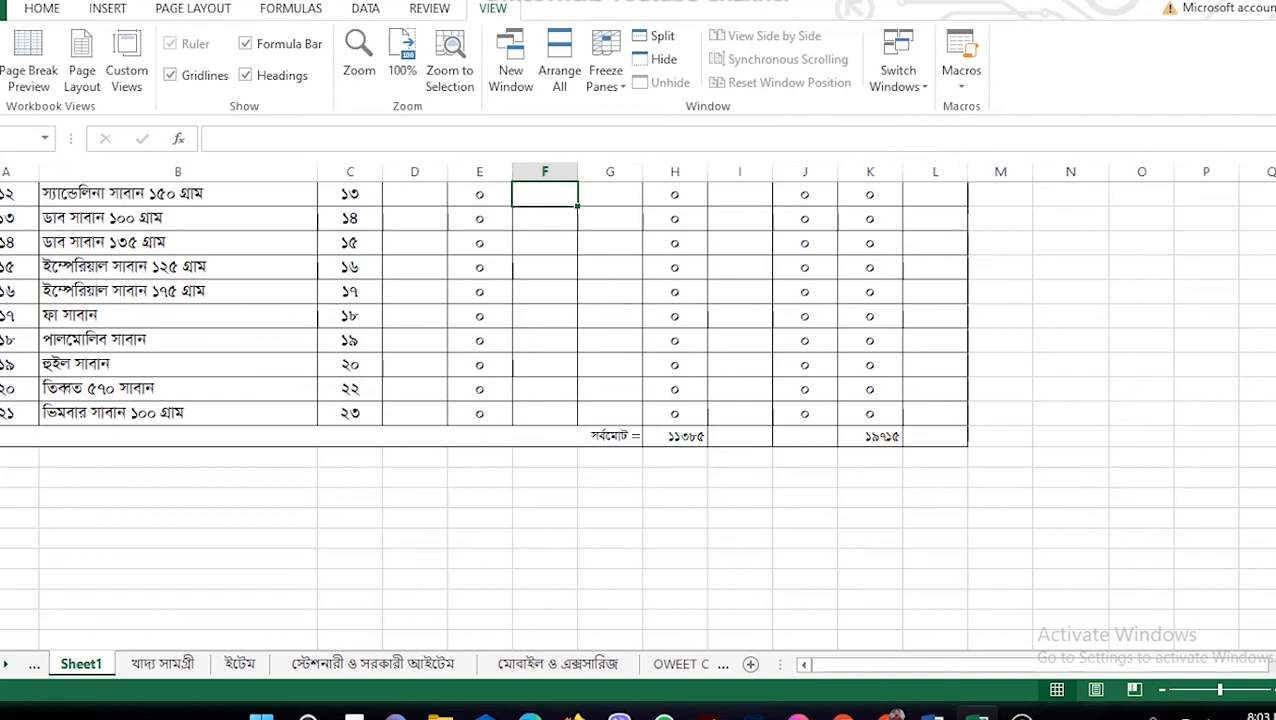
{"action": "scroll", "coordinate": [638, 410], "scroll_direction": "up", "scroll_amount": 5}
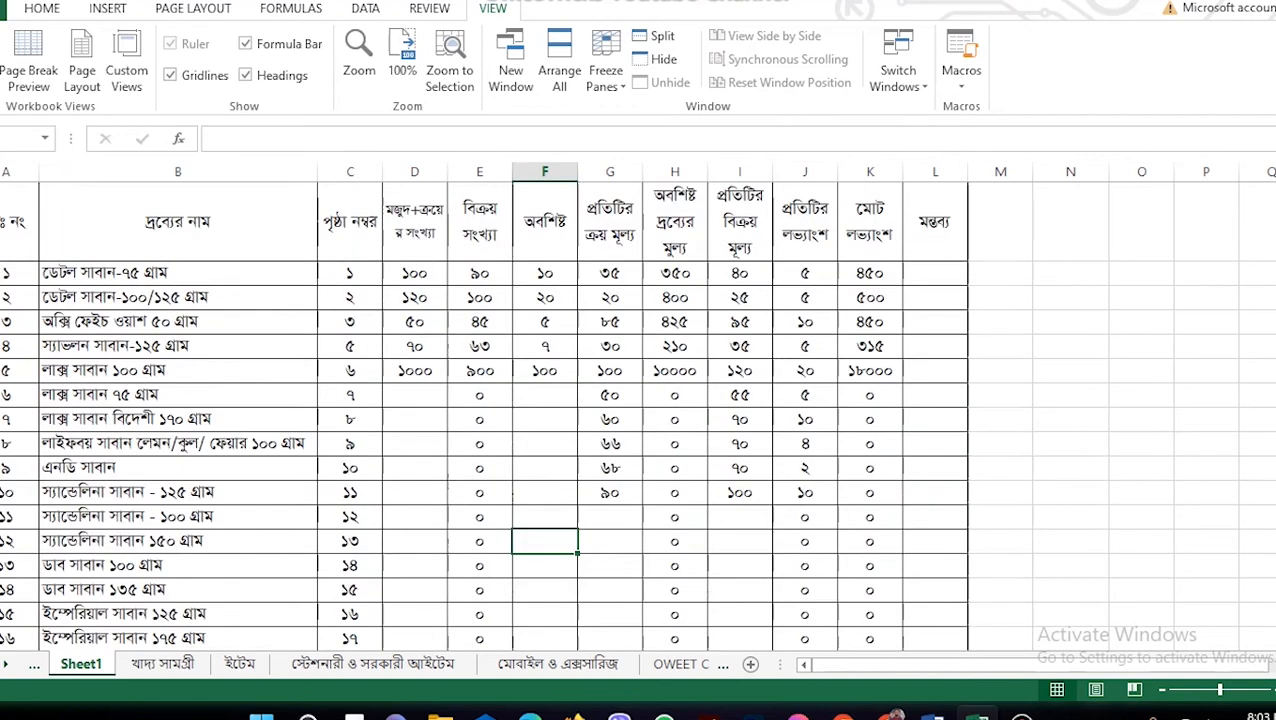
Step: Freeze the top row again using Freeze Top Row on the View tab
{"action": "left_click", "coordinate": [2, 222]}
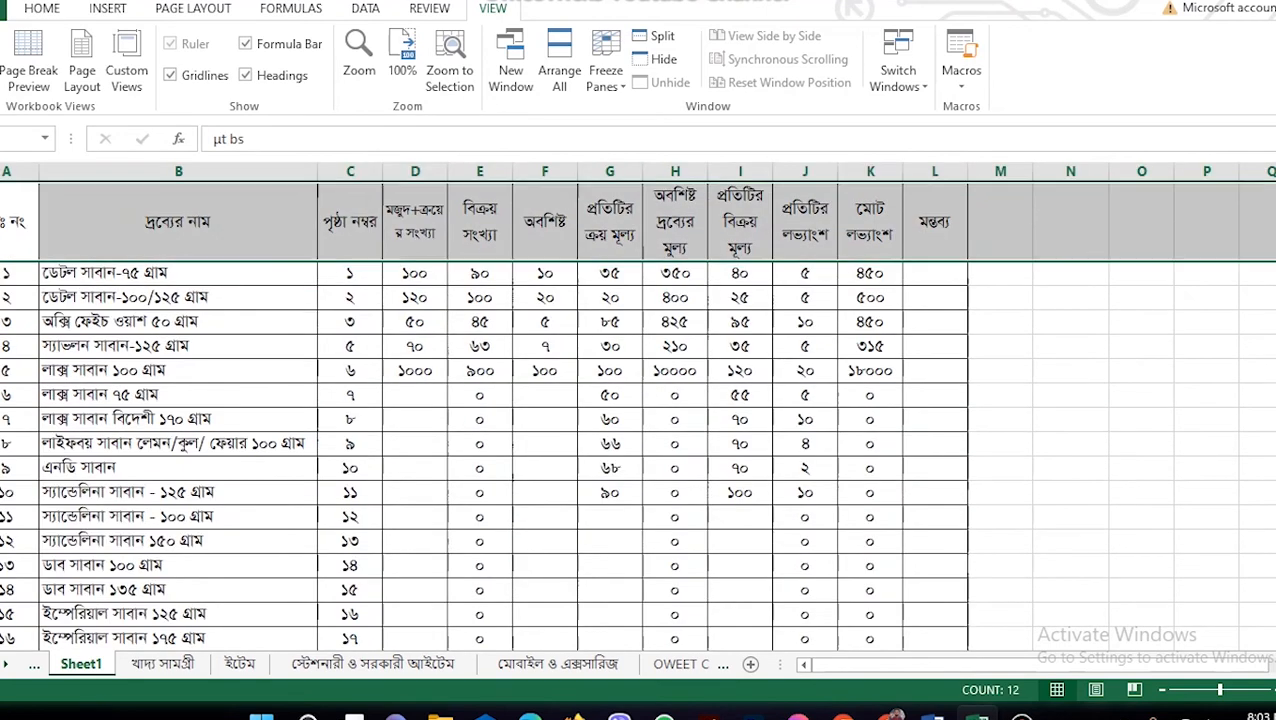
{"action": "left_click", "coordinate": [42, 8]}
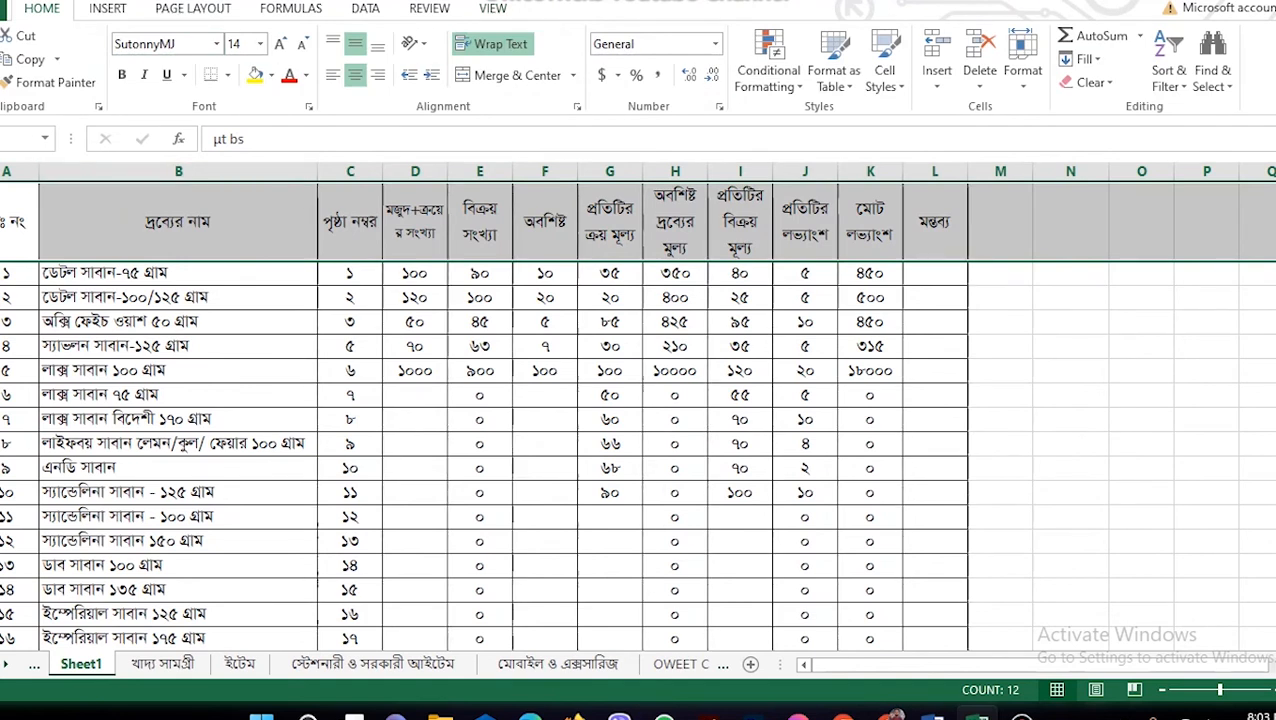
{"action": "left_click", "coordinate": [493, 8]}
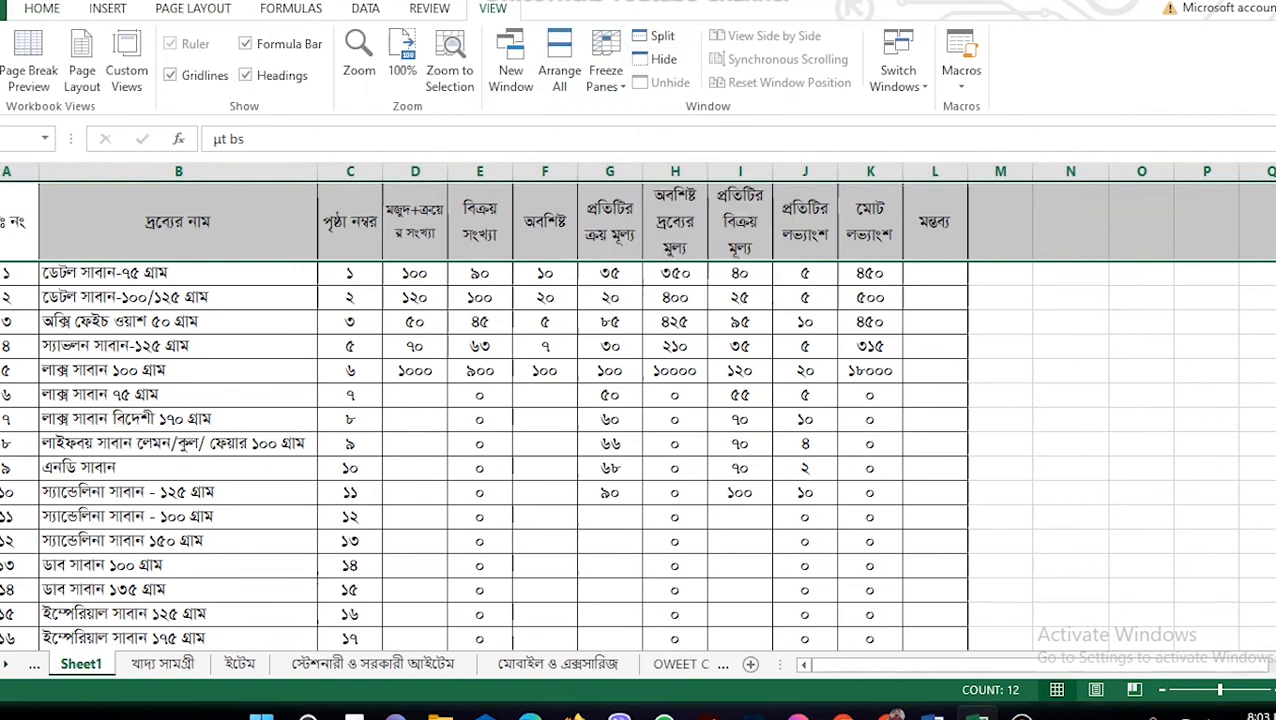
{"action": "left_click", "coordinate": [605, 65]}
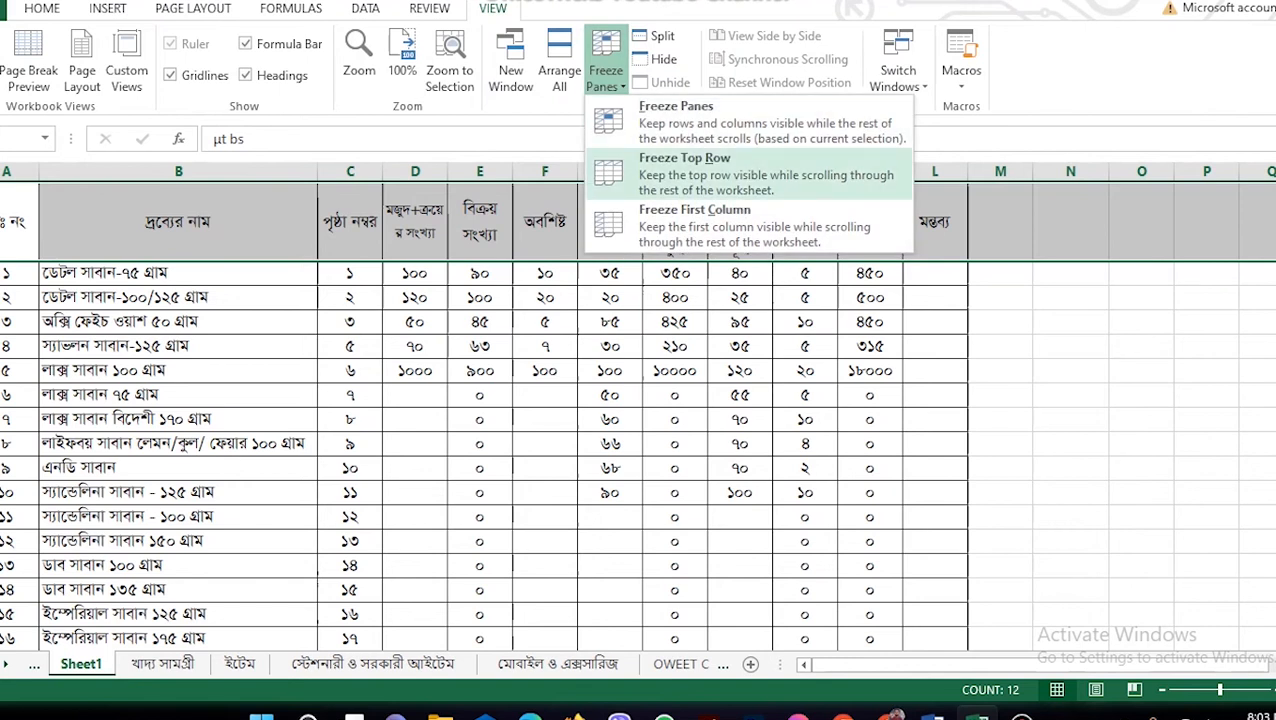
{"action": "left_click", "coordinate": [684, 172]}
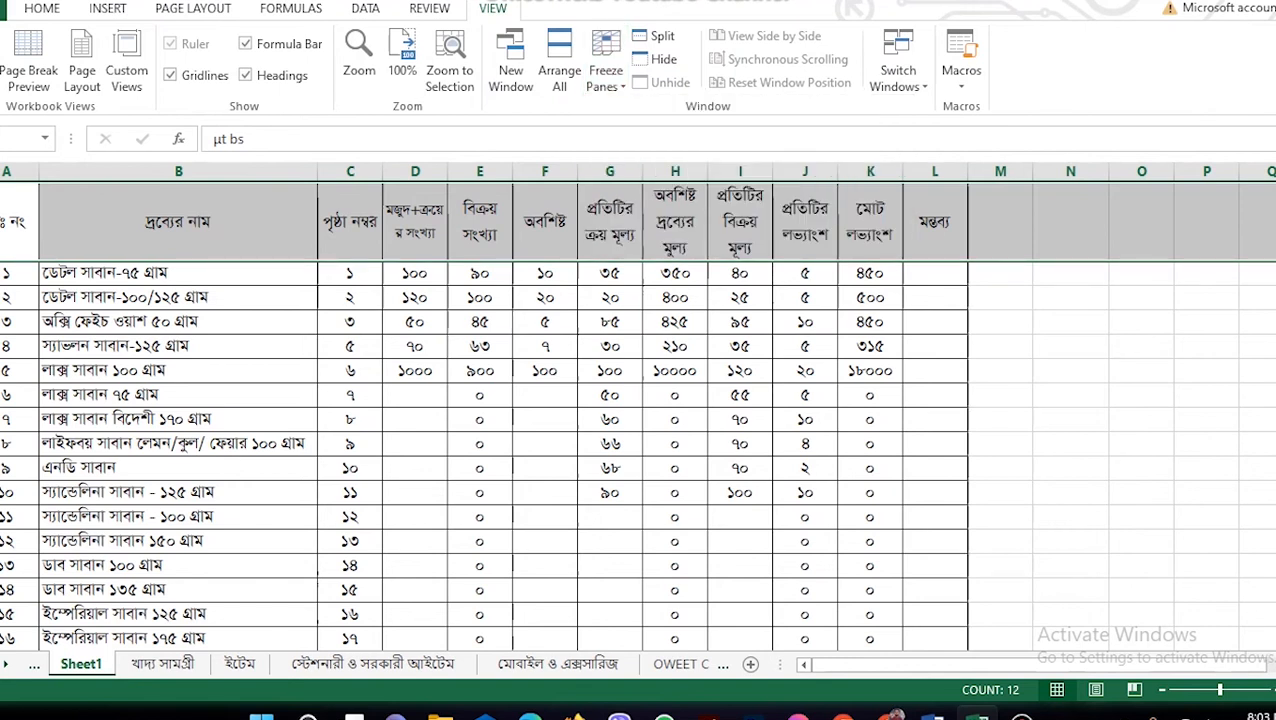
Step: Scroll to verify the header stays fixed, then return to the Home tab and view the totals row
{"action": "scroll", "coordinate": [638, 450], "scroll_direction": "down", "scroll_amount": 9}
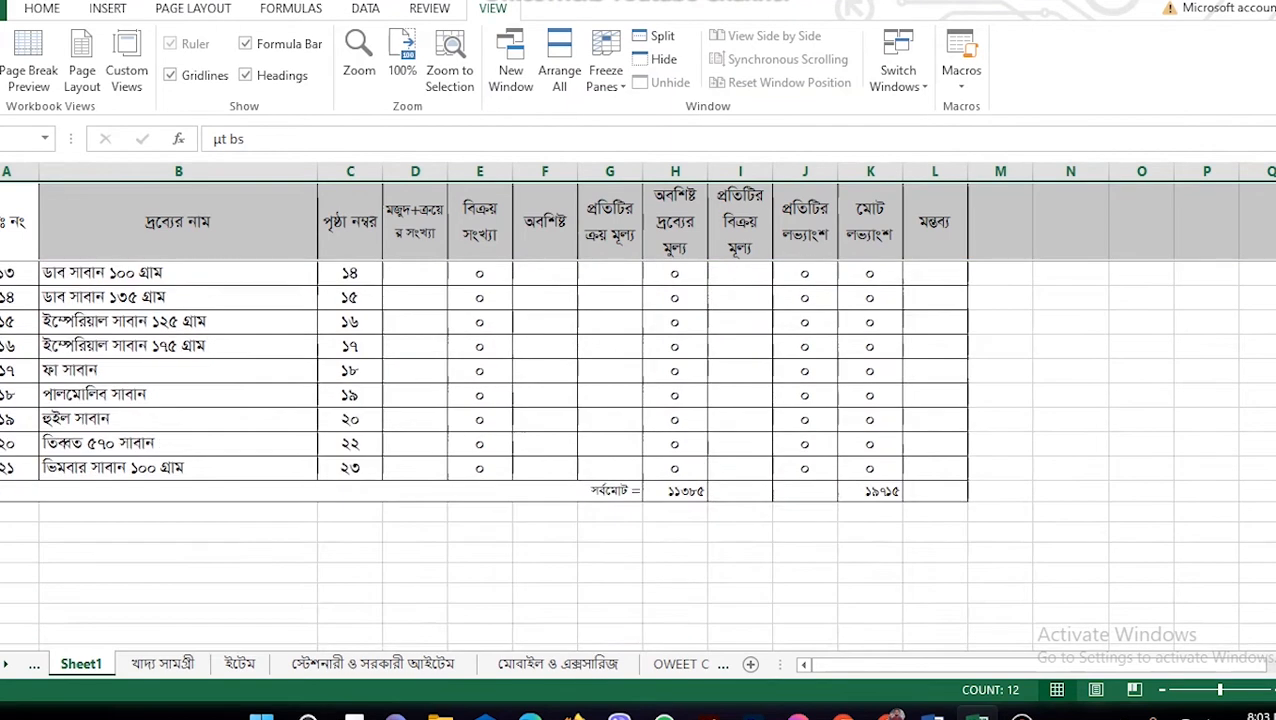
{"action": "scroll", "coordinate": [638, 450], "scroll_direction": "up", "scroll_amount": 5}
{"action": "scroll", "coordinate": [638, 450], "scroll_direction": "down", "scroll_amount": 8}
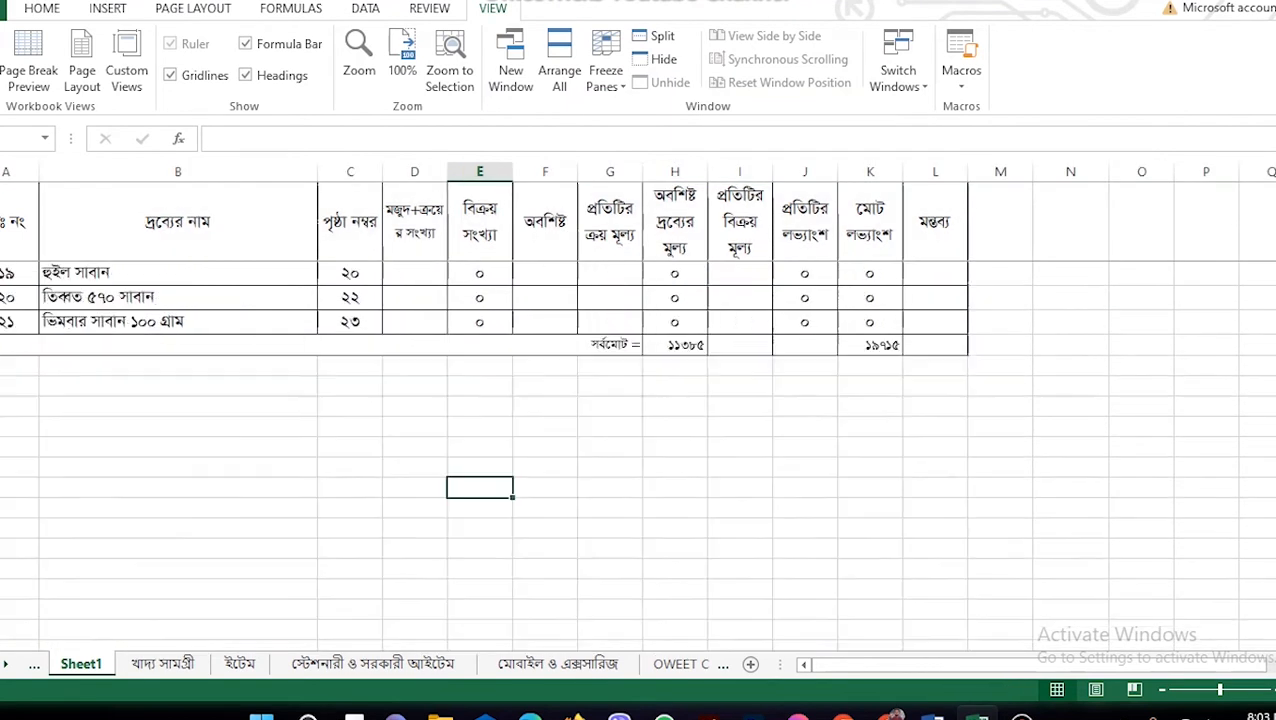
{"action": "scroll", "coordinate": [638, 450], "scroll_direction": "up", "scroll_amount": 5}
{"action": "left_click", "coordinate": [545, 297]}
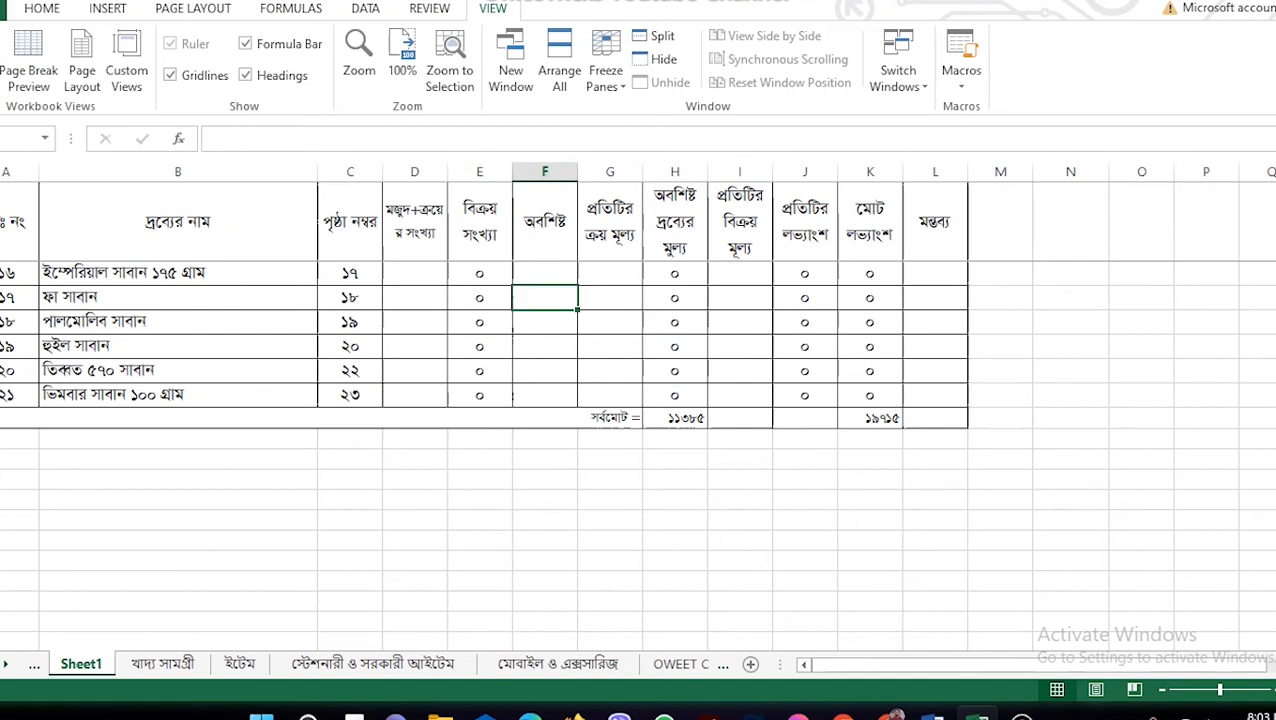
{"action": "left_click", "coordinate": [480, 297]}
{"action": "left_click", "coordinate": [610, 297]}
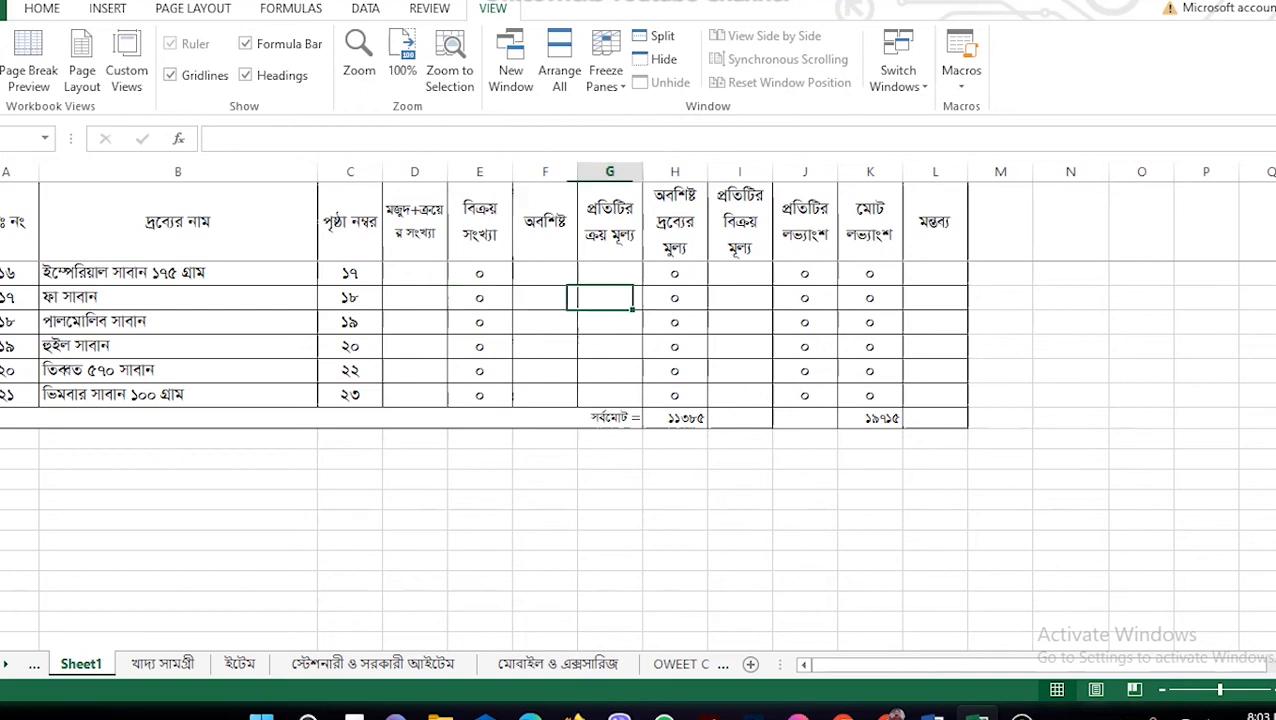
{"action": "scroll", "coordinate": [640, 450], "scroll_direction": "up", "scroll_amount": 5}
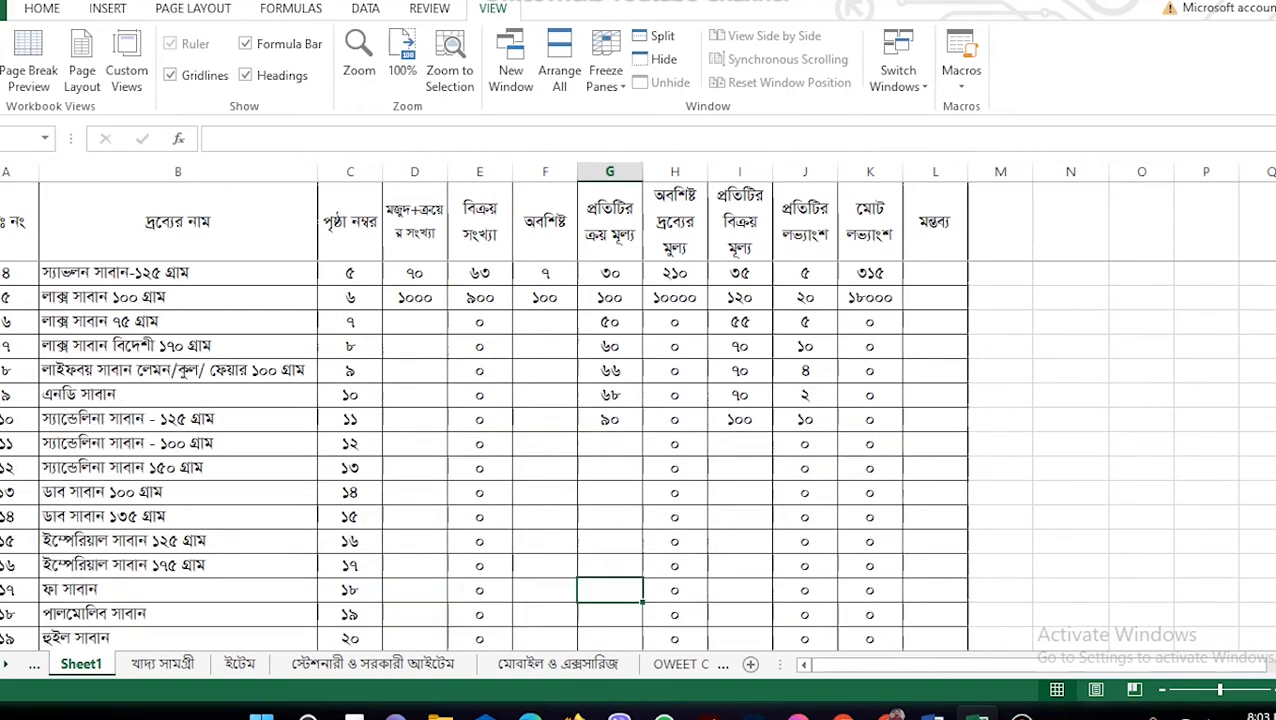
{"action": "scroll", "coordinate": [640, 450], "scroll_direction": "down", "scroll_amount": 4}
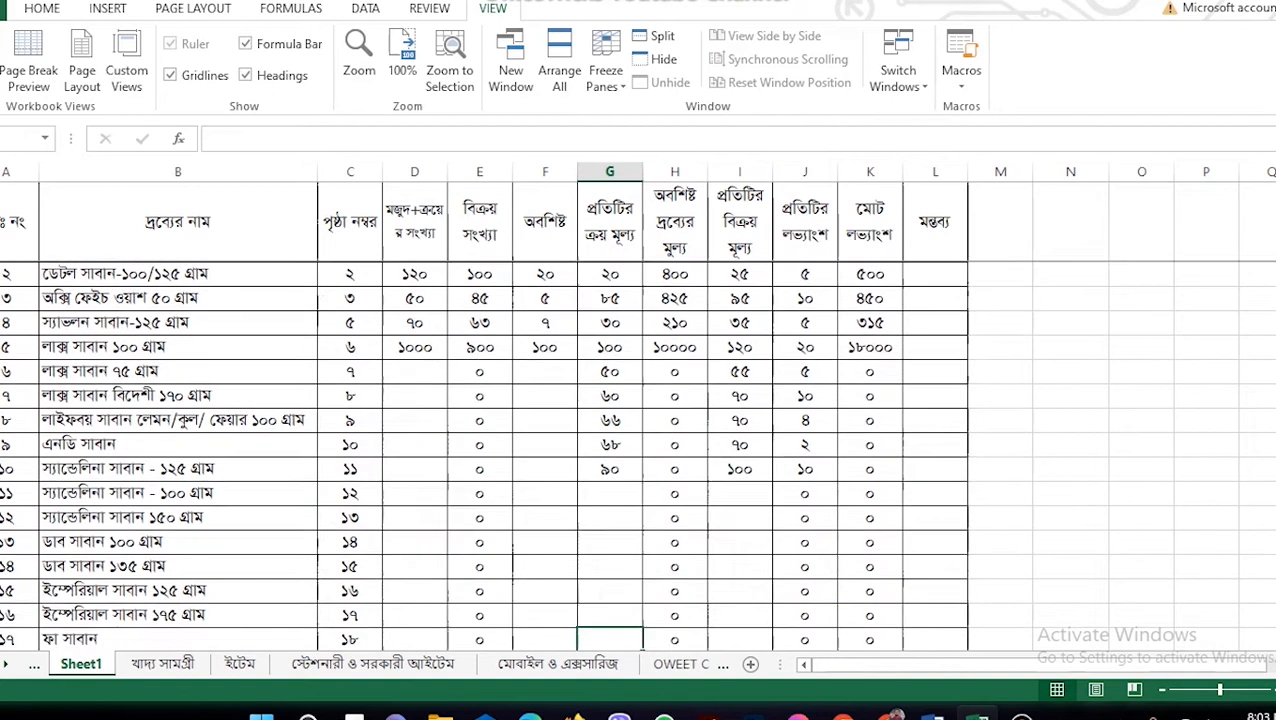
{"action": "scroll", "coordinate": [640, 450], "scroll_direction": "up", "scroll_amount": 4}
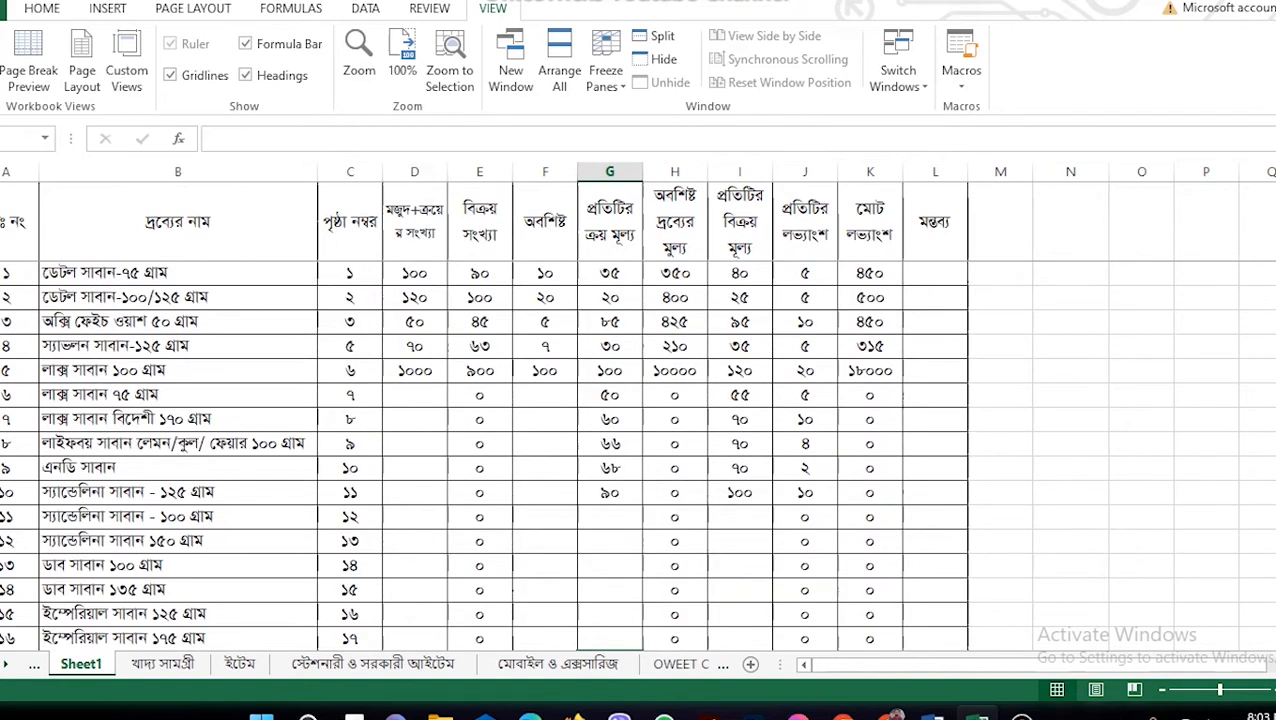
{"action": "left_click", "coordinate": [42, 9]}
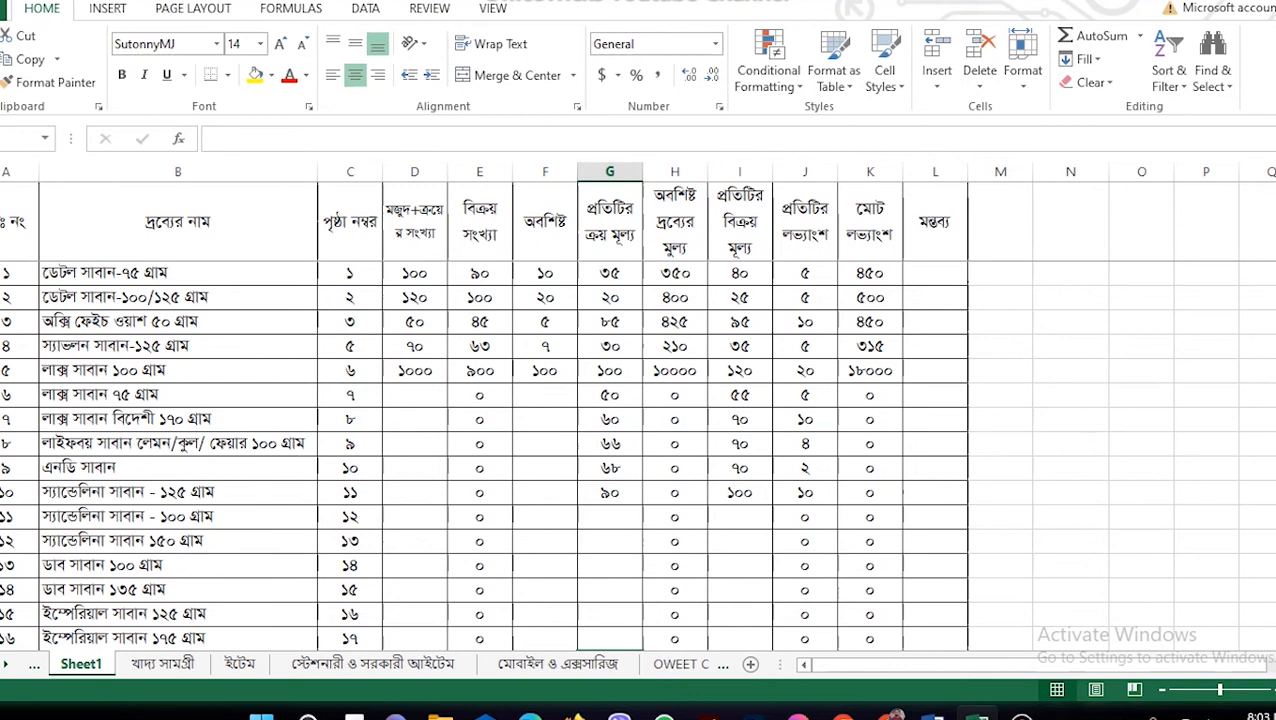
{"action": "scroll", "coordinate": [640, 450], "scroll_direction": "down", "scroll_amount": 3}
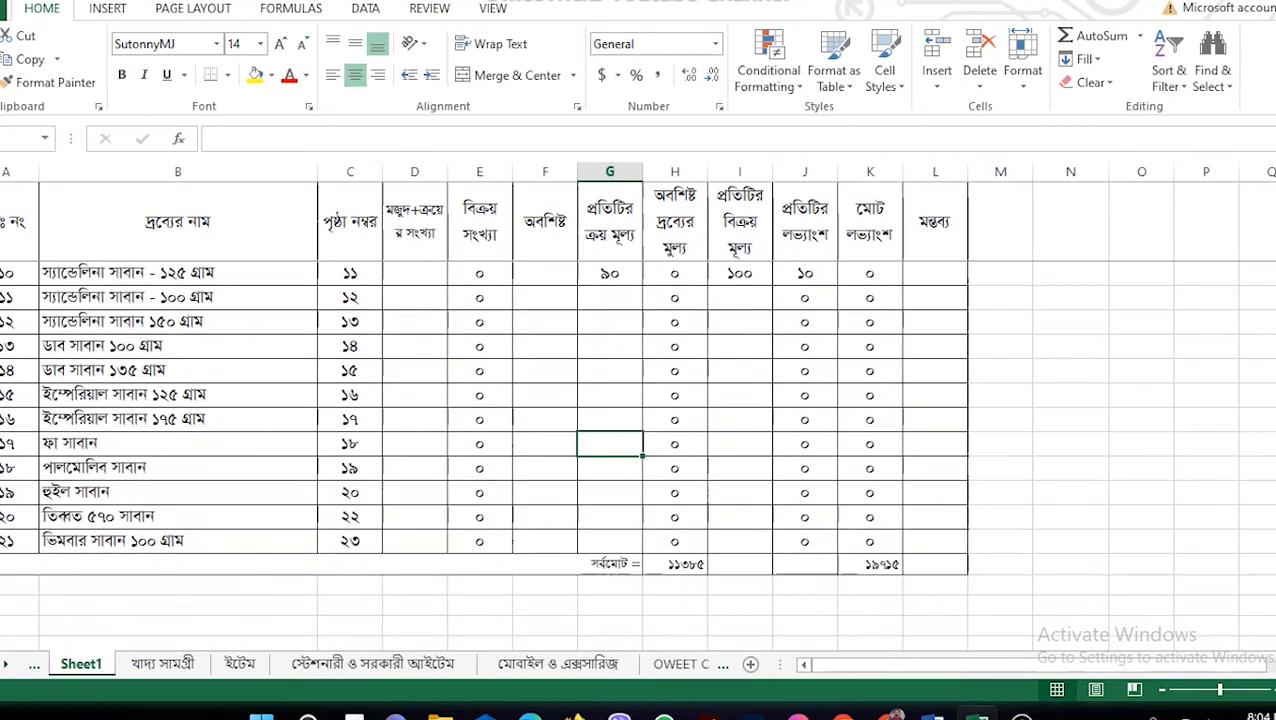
{"action": "scroll", "coordinate": [640, 450], "scroll_direction": "up", "scroll_amount": 3}
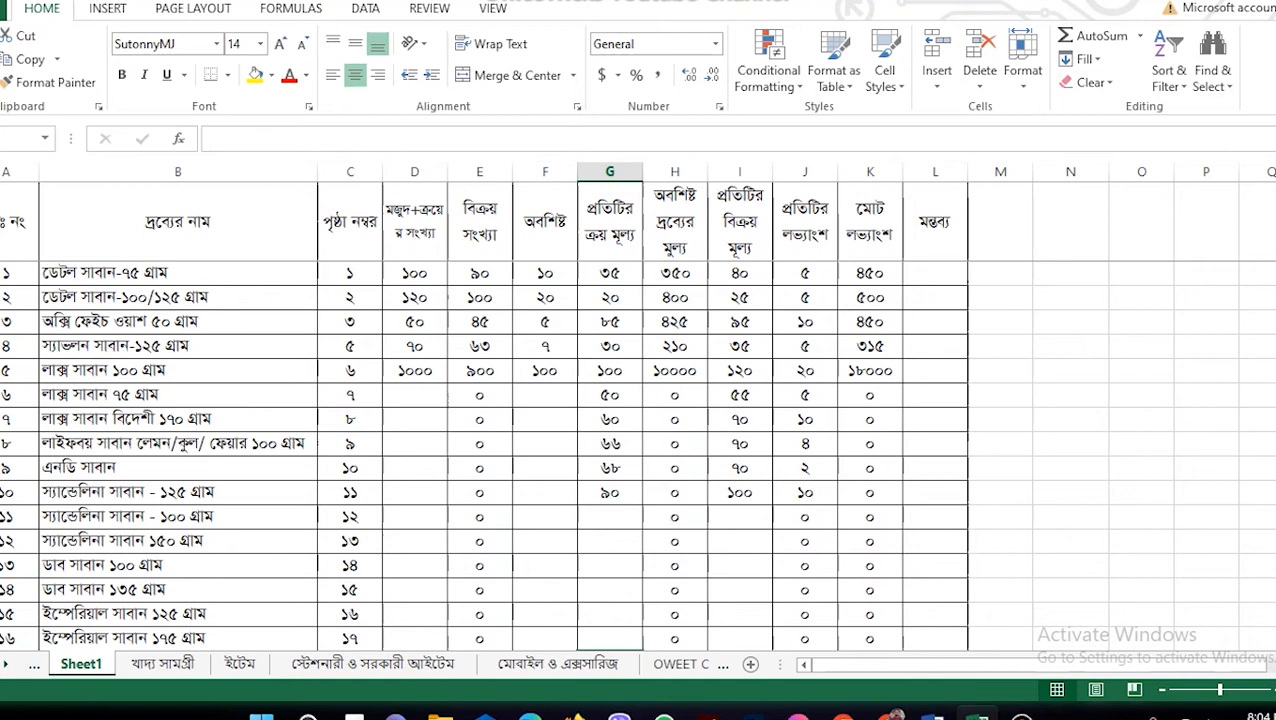
{"action": "left_click", "coordinate": [178, 395]}
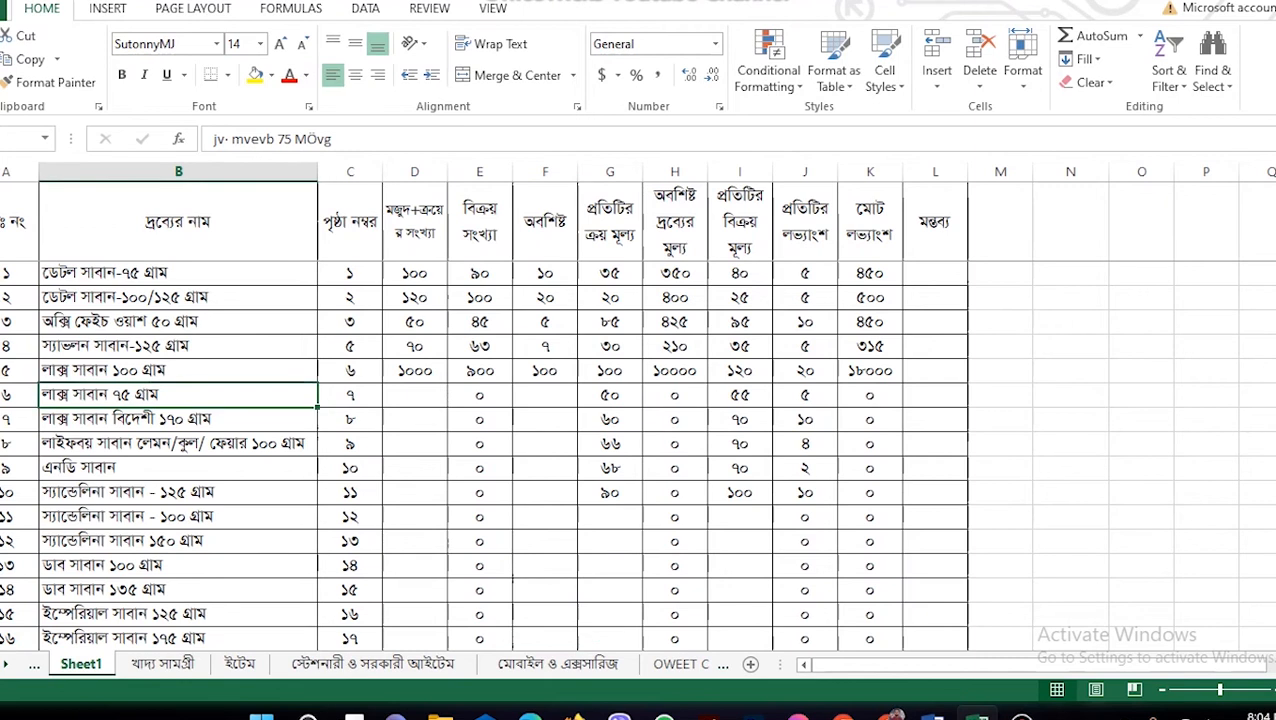
{"action": "scroll", "coordinate": [638, 455], "scroll_direction": "down", "scroll_amount": 3}
{"action": "left_click", "coordinate": [740, 419]}
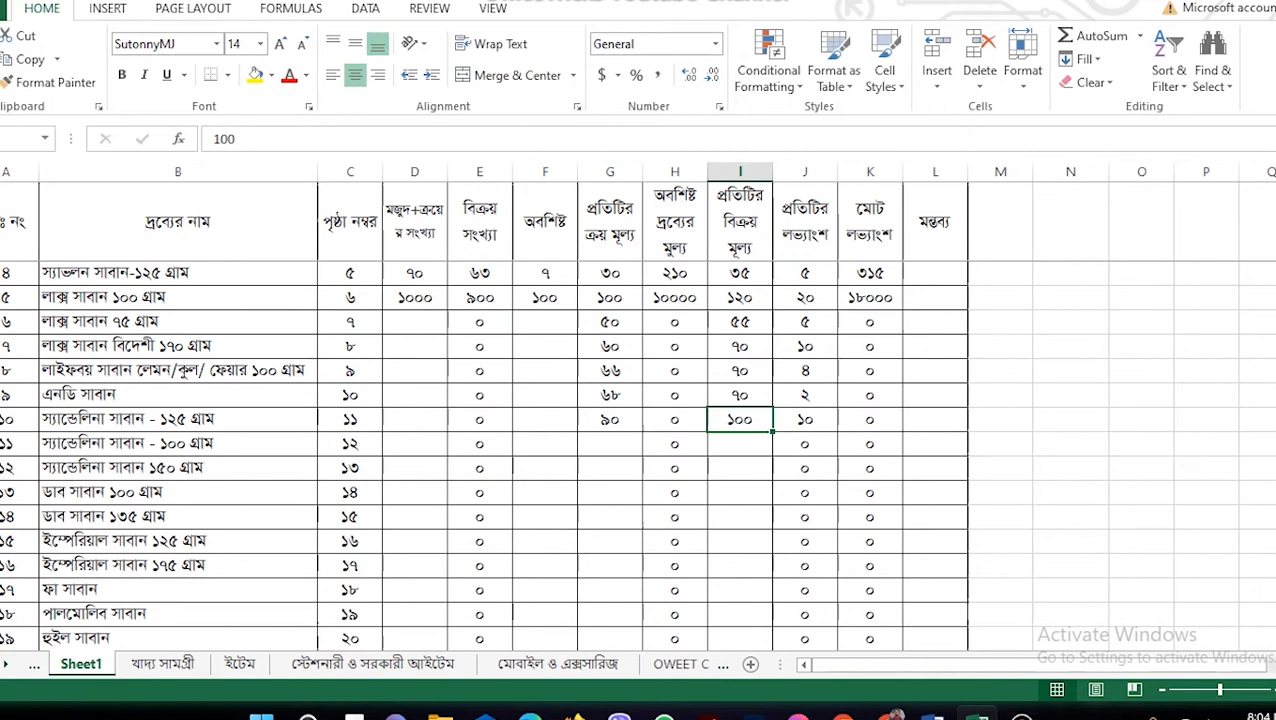
{"action": "scroll", "coordinate": [450, 456], "scroll_direction": "up", "scroll_amount": 1}
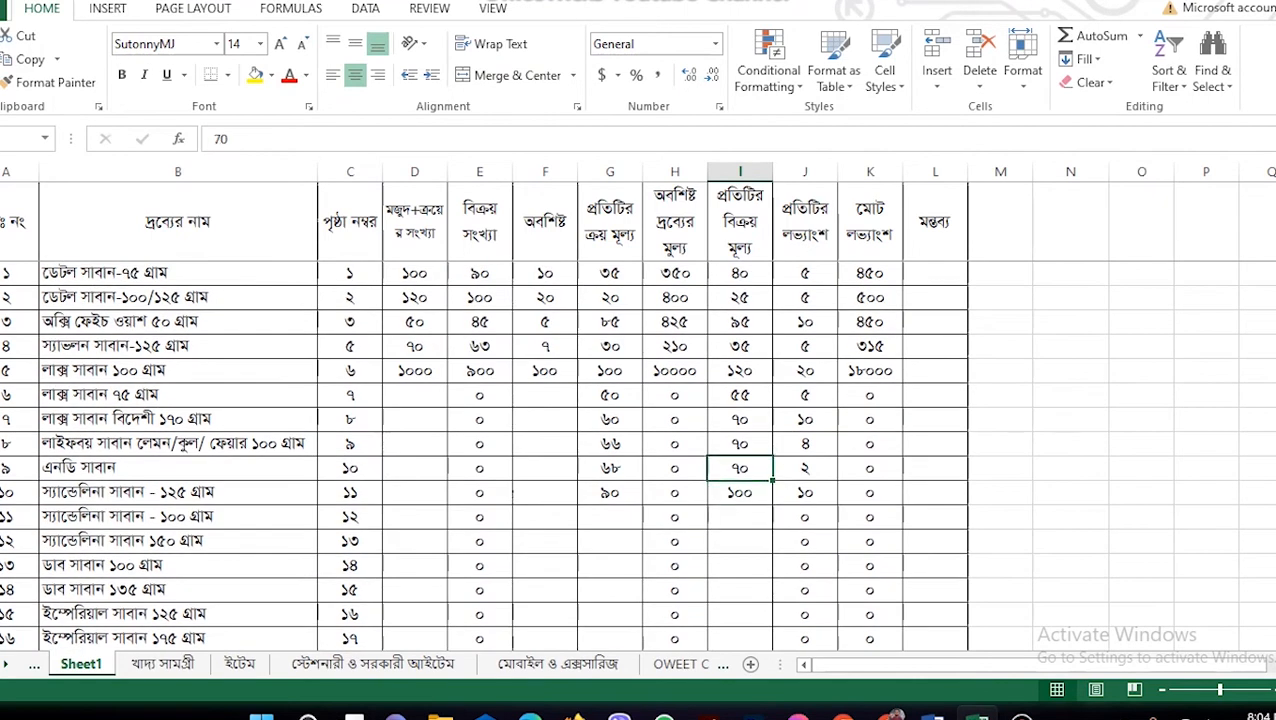
{"action": "left_click", "coordinate": [1000, 273]}
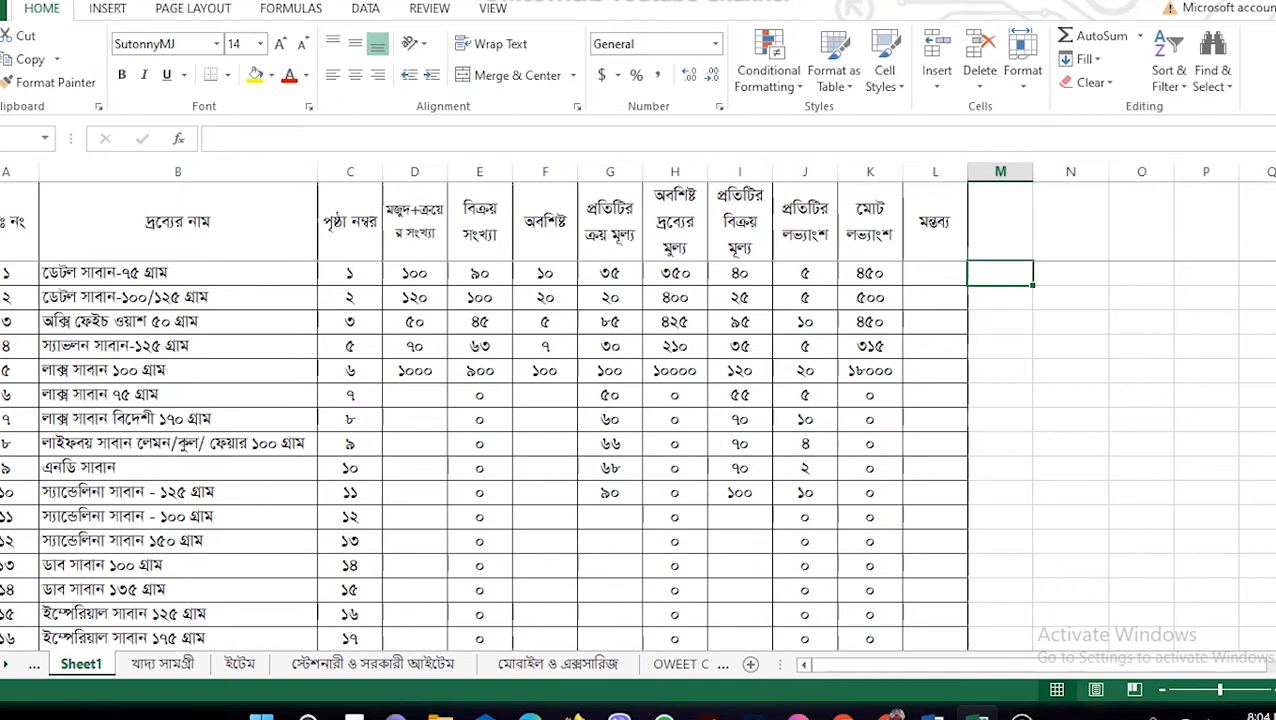
{"action": "scroll", "coordinate": [636, 405], "scroll_direction": "up", "scroll_amount": 2}
Step: Widen column M and enter five sample phone numbers into M1 through M5
{"action": "left_click_drag", "start_coordinate": [1026, 176], "coordinate": [1201, 176]}
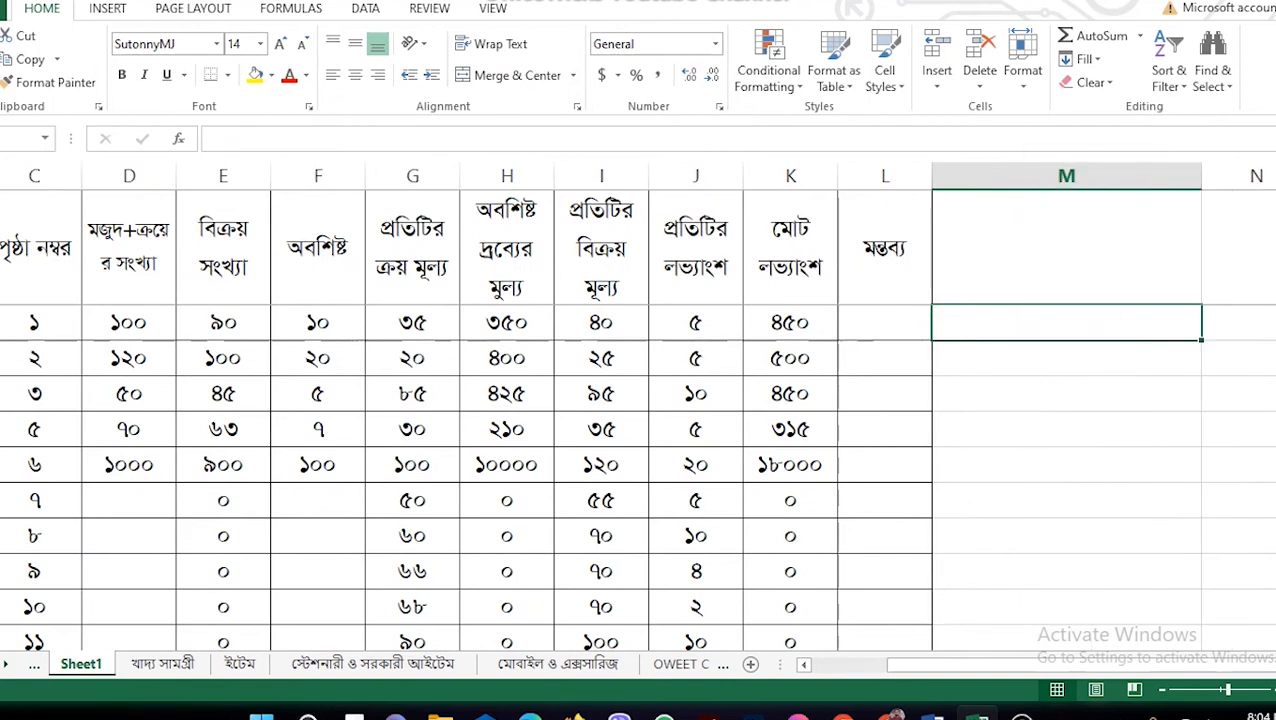
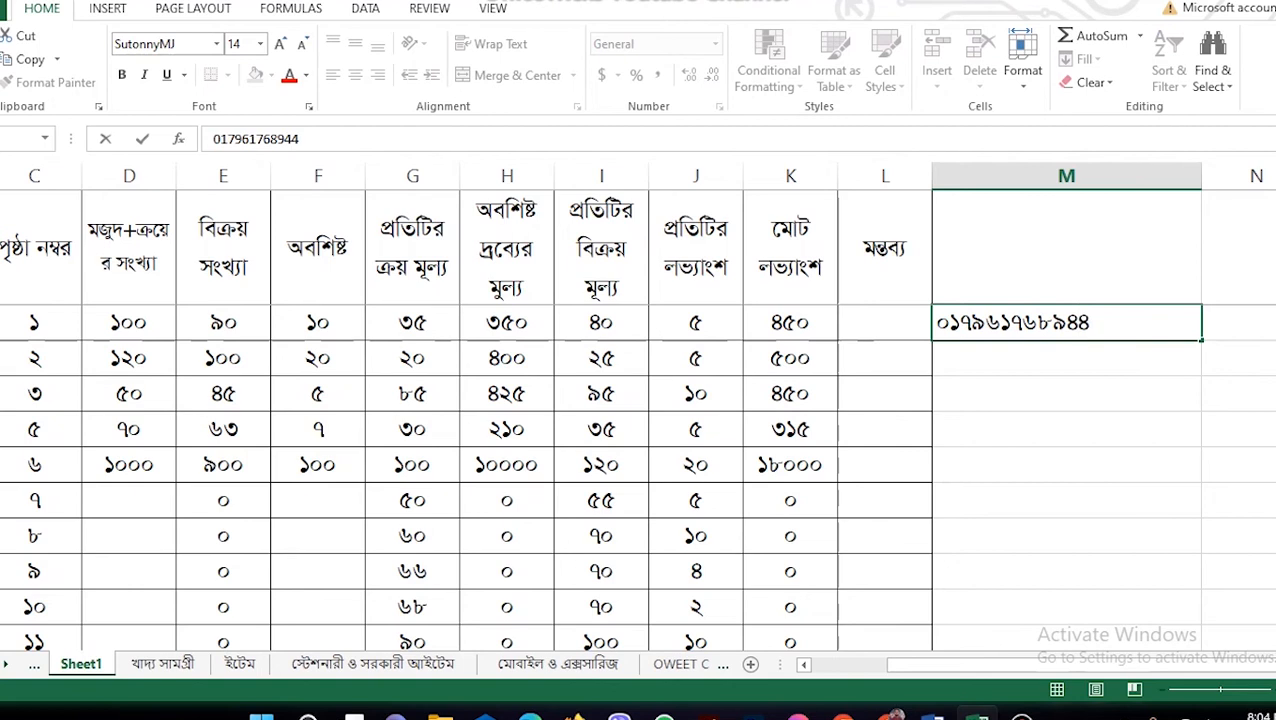
{"action": "key", "text": "Return"}
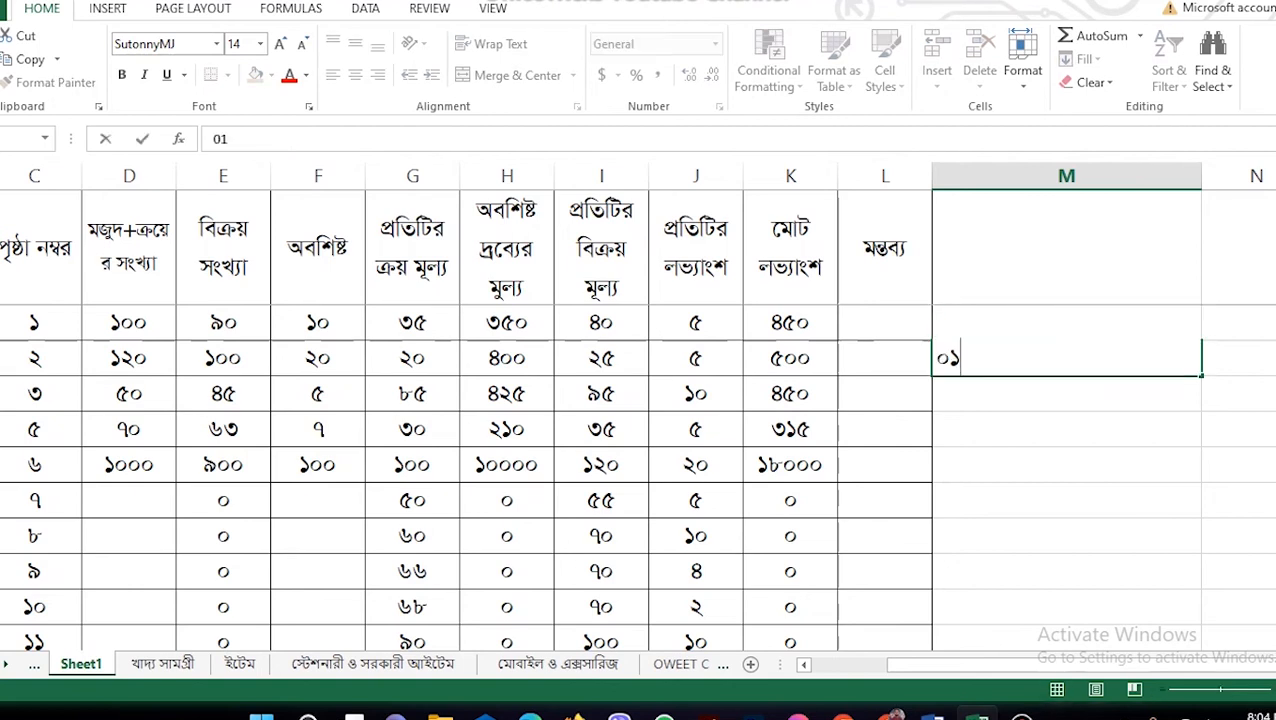
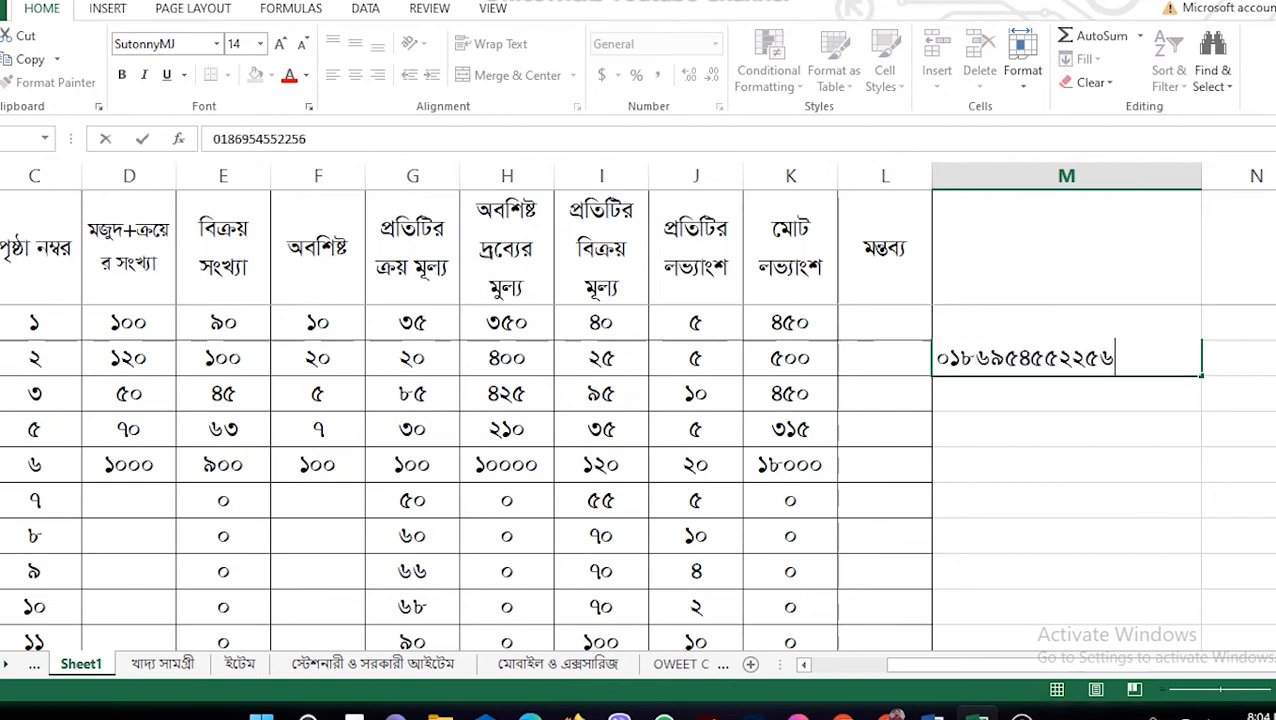
{"action": "key", "text": "Return"}
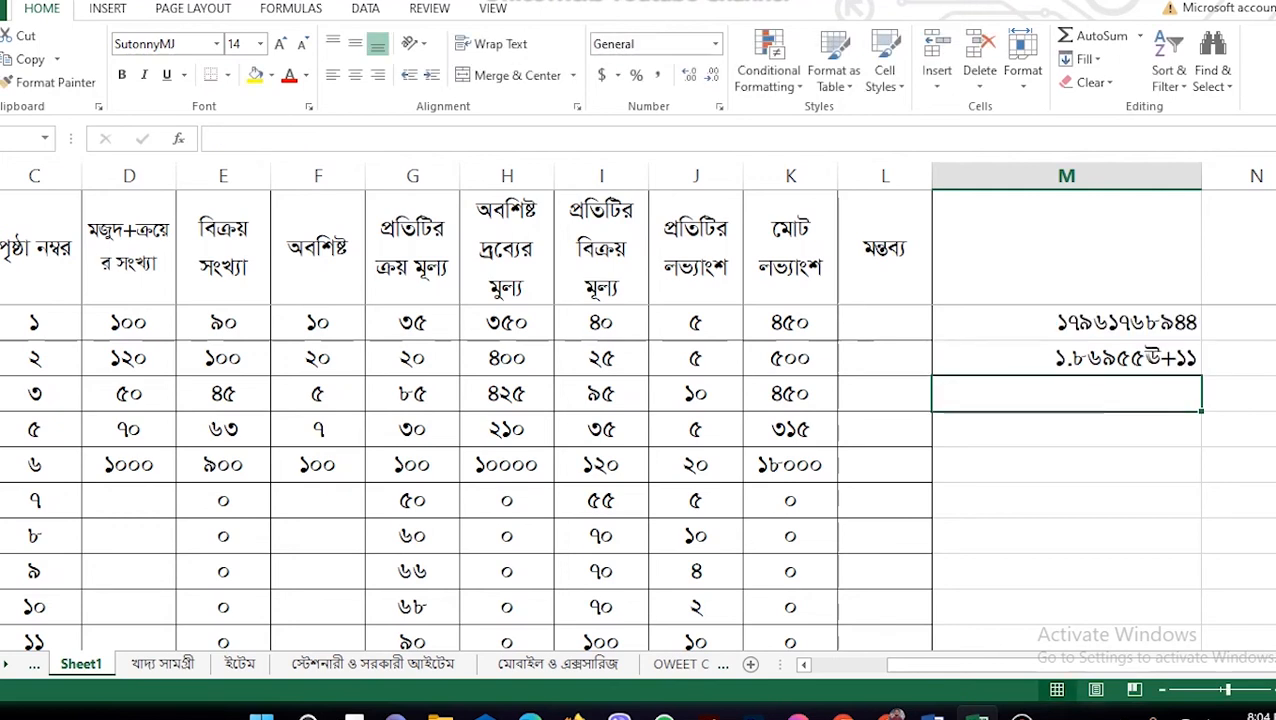
{"action": "key", "text": "Up"}
{"action": "key", "text": "Up"}
{"action": "key", "text": "Up"}
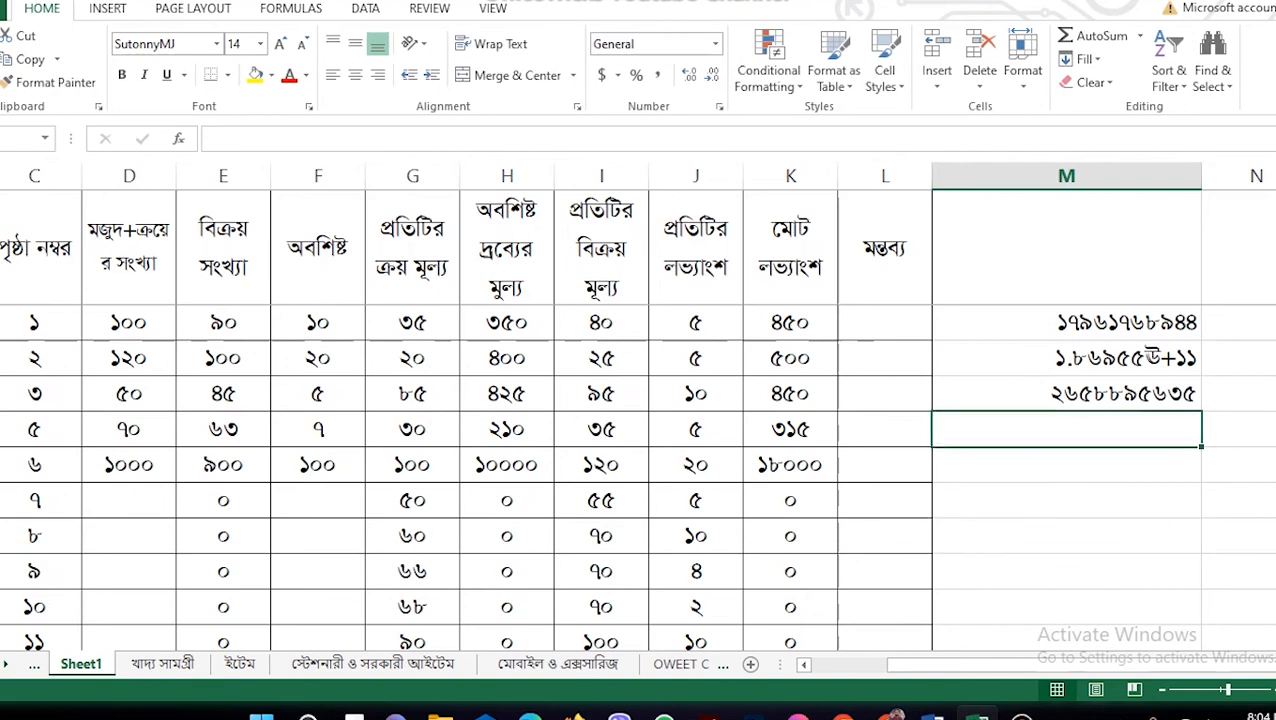
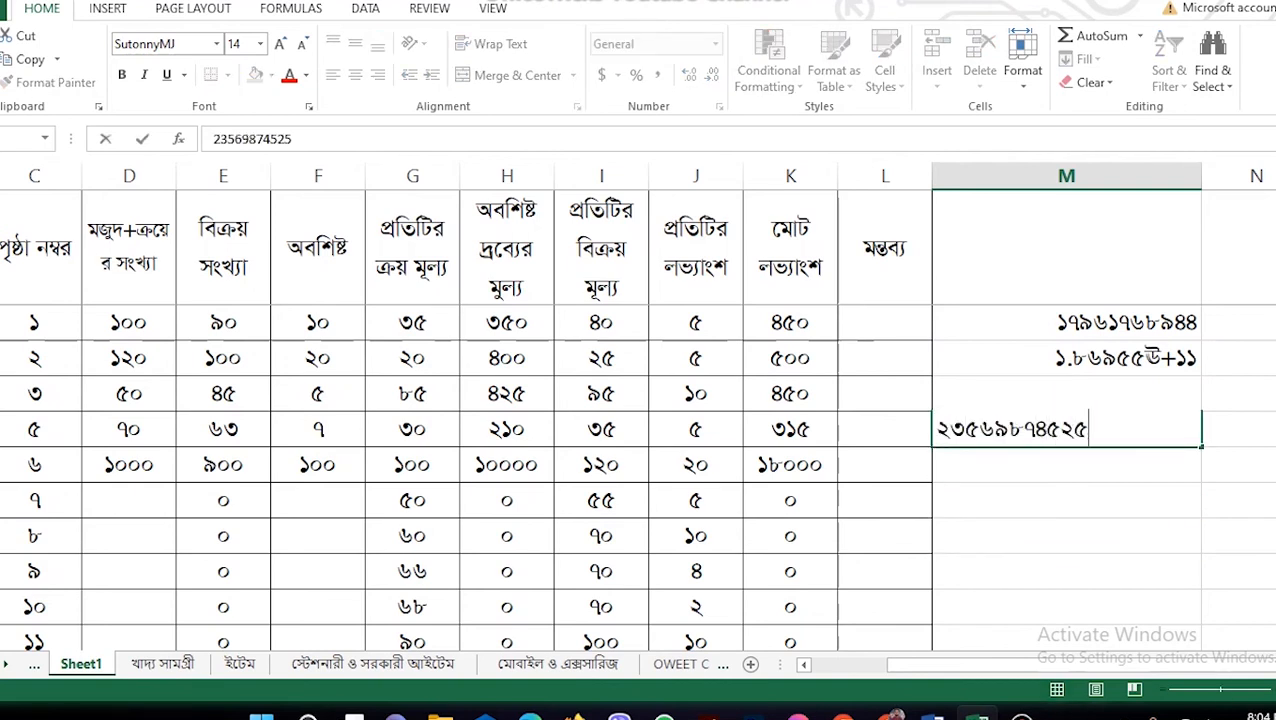
{"action": "key", "text": "Return"}
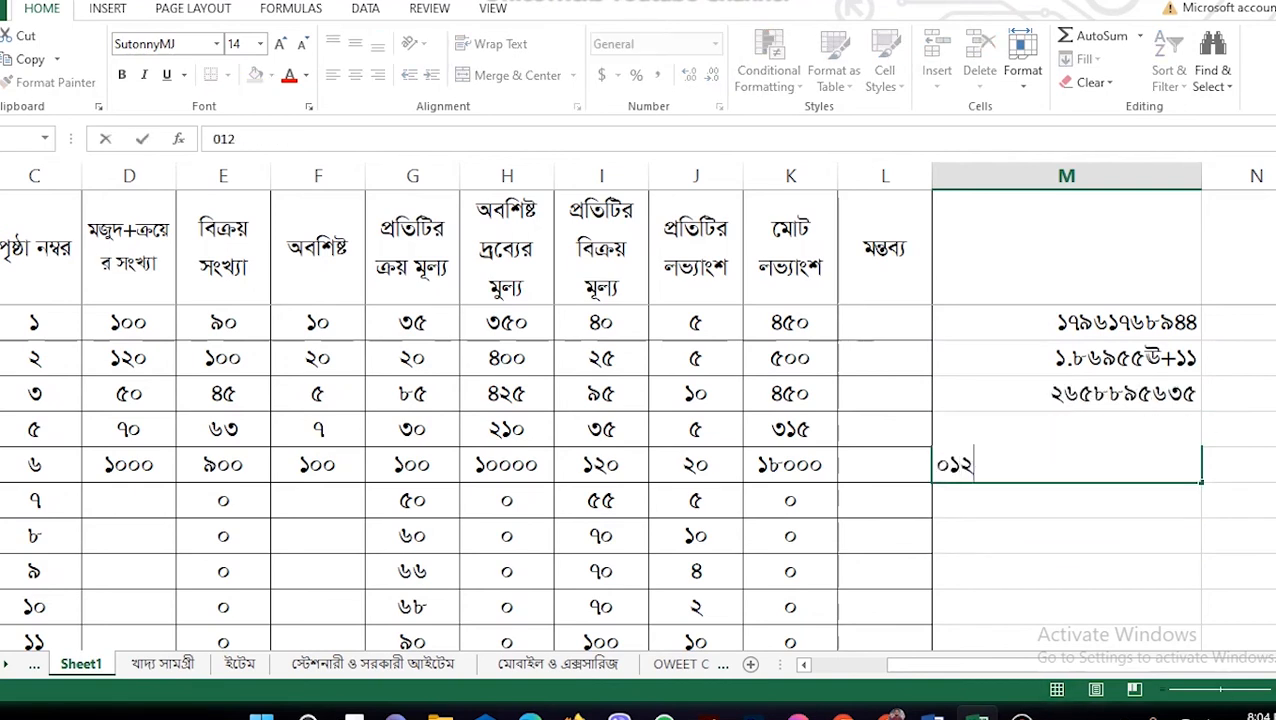
{"action": "key", "text": "Return"}
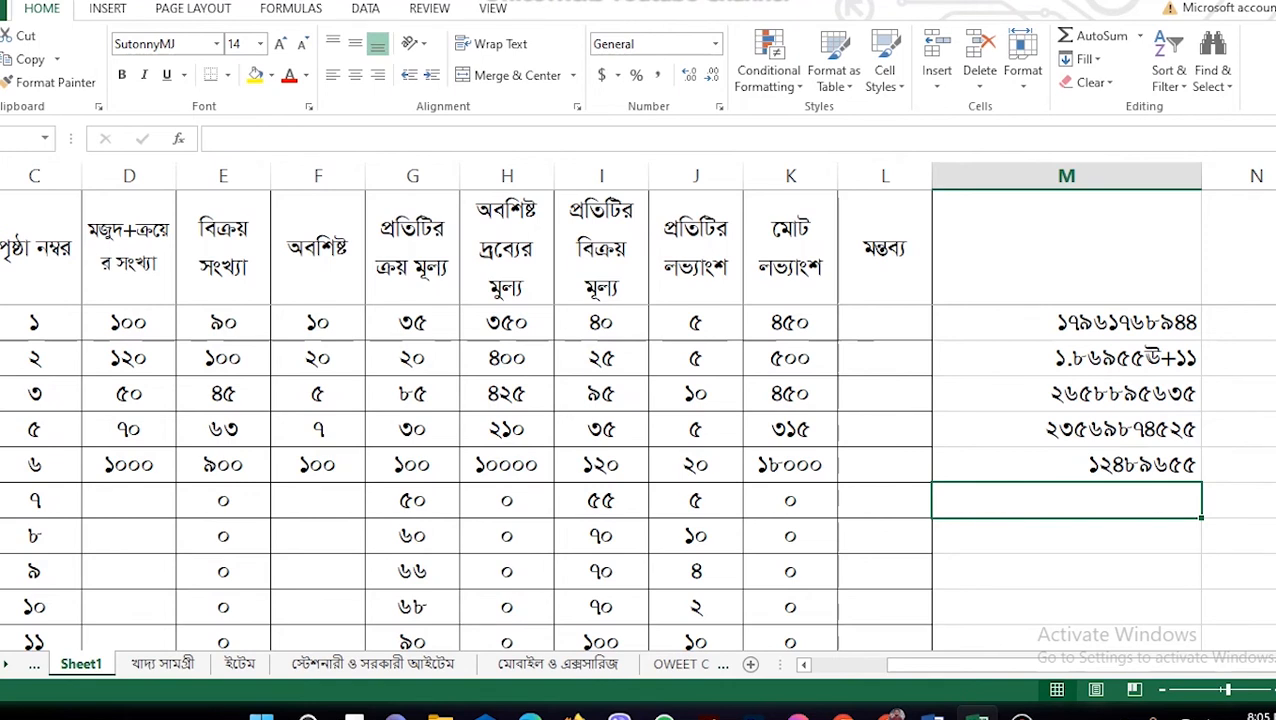
Step: Copy M1's phone number below the list and over the fourth entry, then select column M
{"action": "left_click", "coordinate": [1067, 323]}
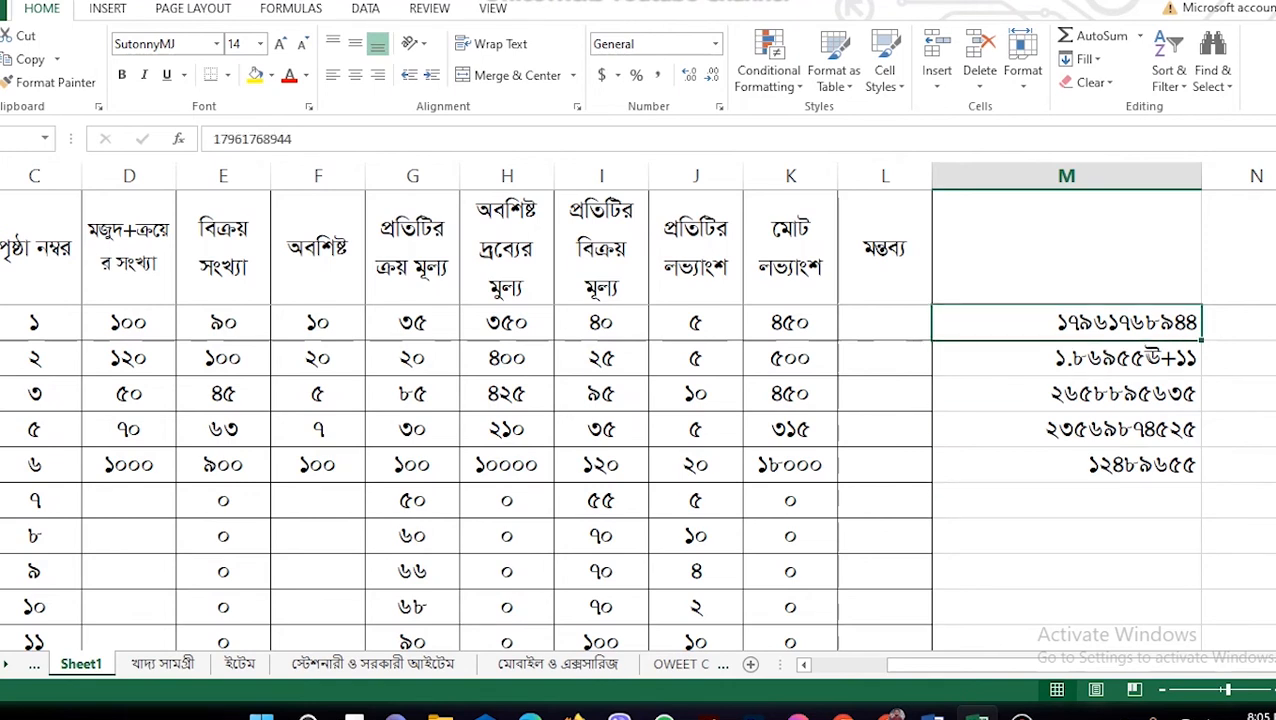
{"action": "key", "text": "ctrl+c"}
{"action": "left_click", "coordinate": [1067, 501]}
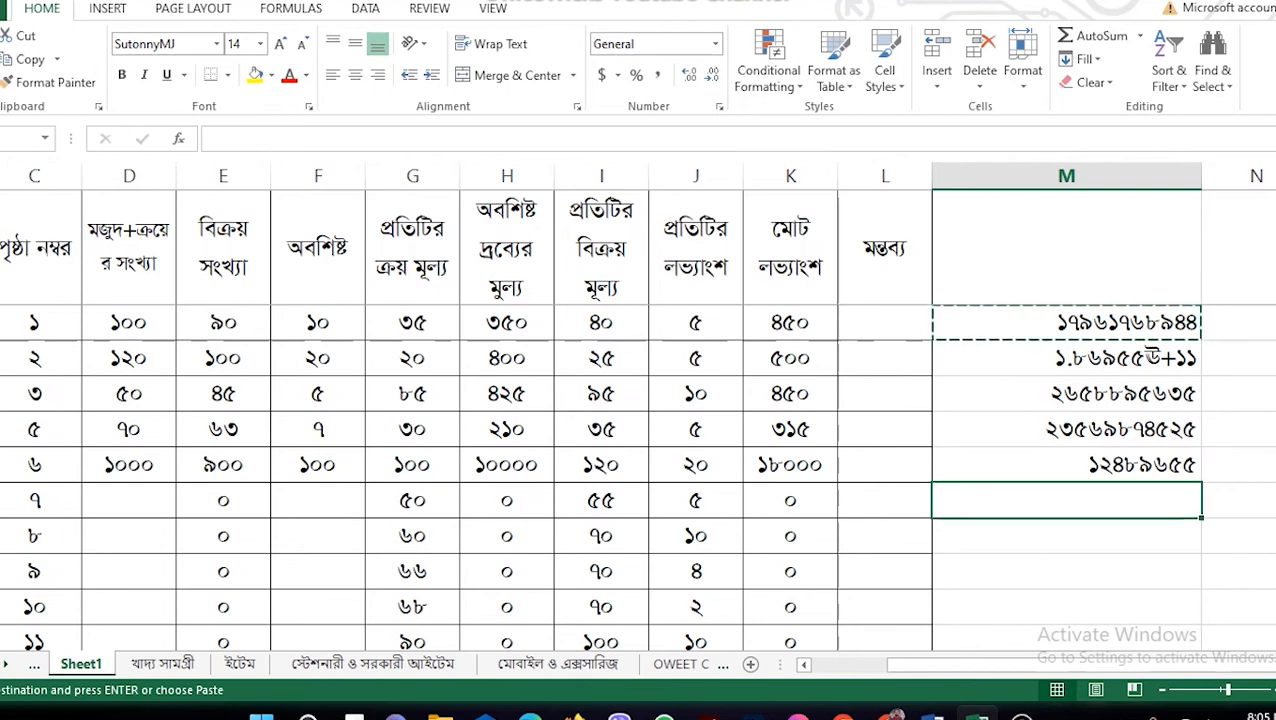
{"action": "key", "text": "ctrl+v"}
{"action": "left_click", "coordinate": [1067, 429]}
{"action": "key", "text": "ctrl+v"}
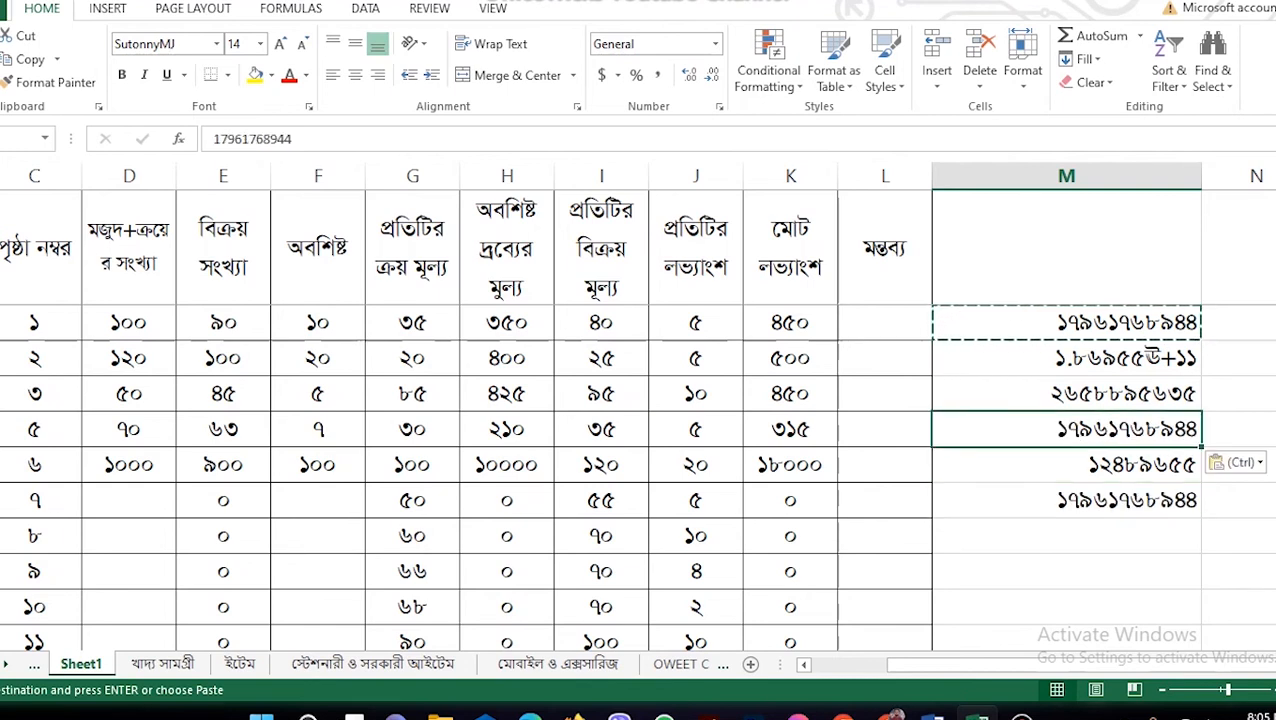
{"action": "left_click", "coordinate": [1067, 536]}
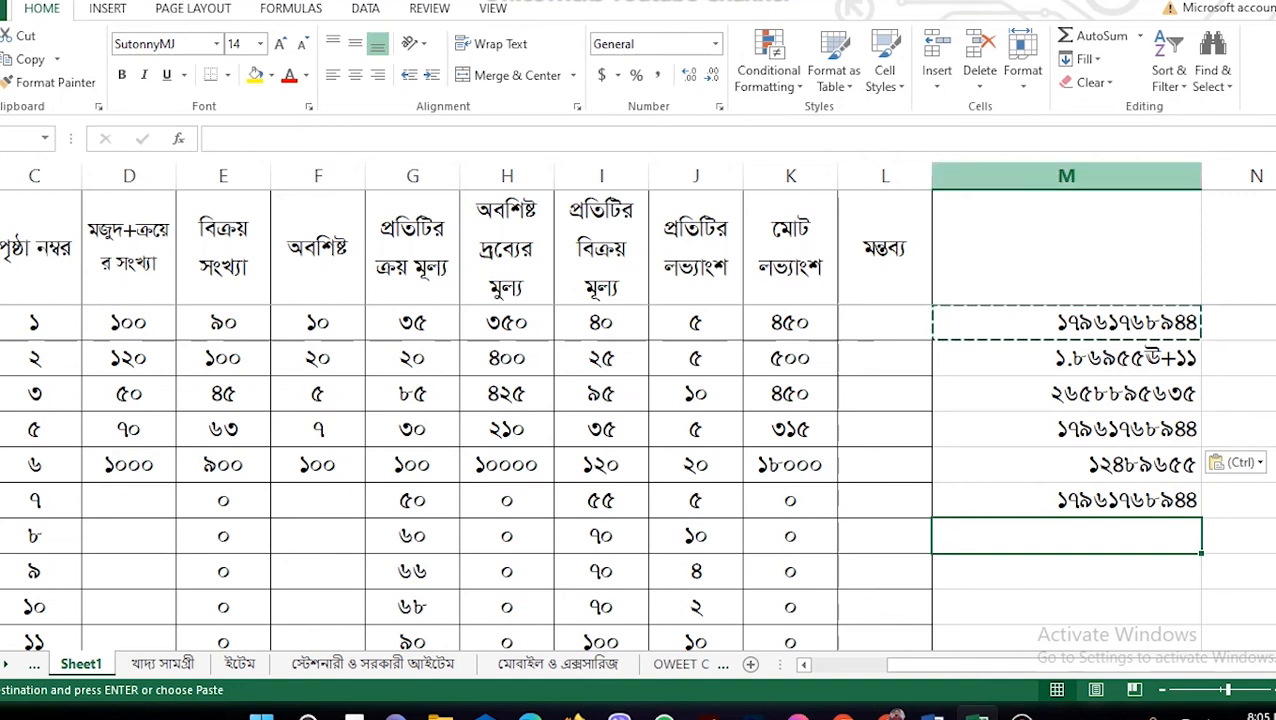
{"action": "left_click", "coordinate": [1067, 571]}
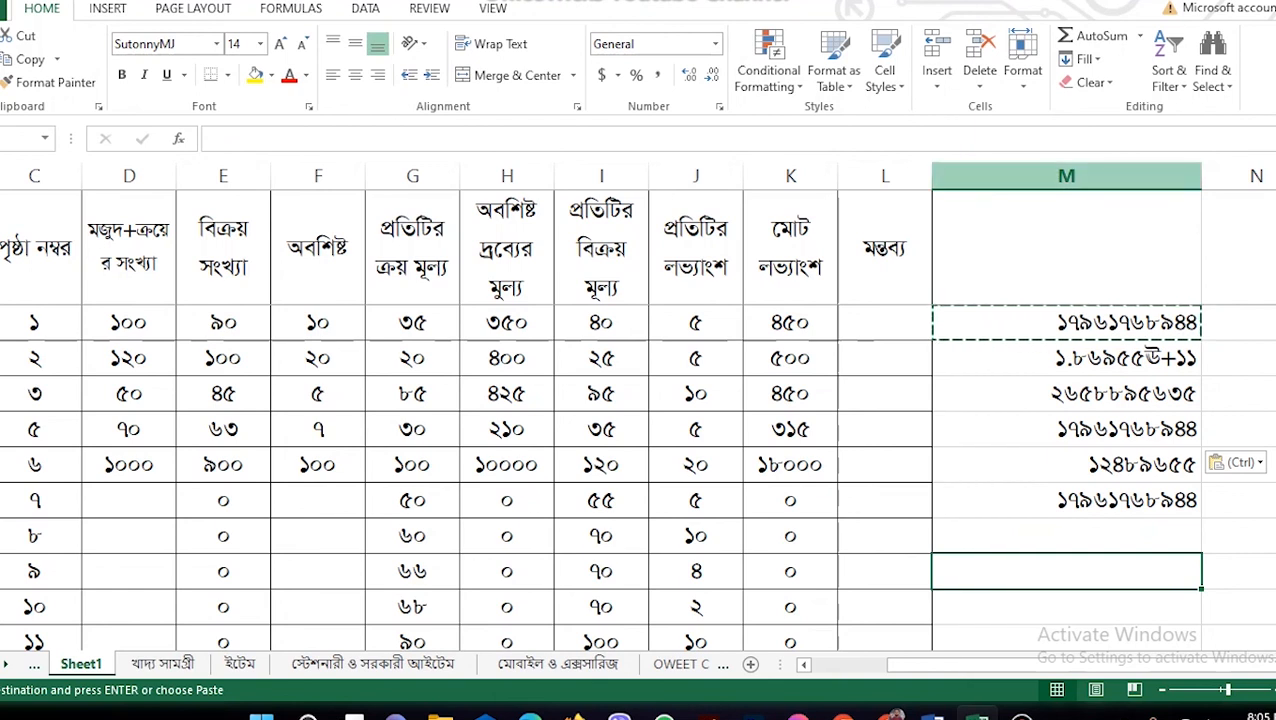
{"action": "left_click", "coordinate": [1067, 176]}
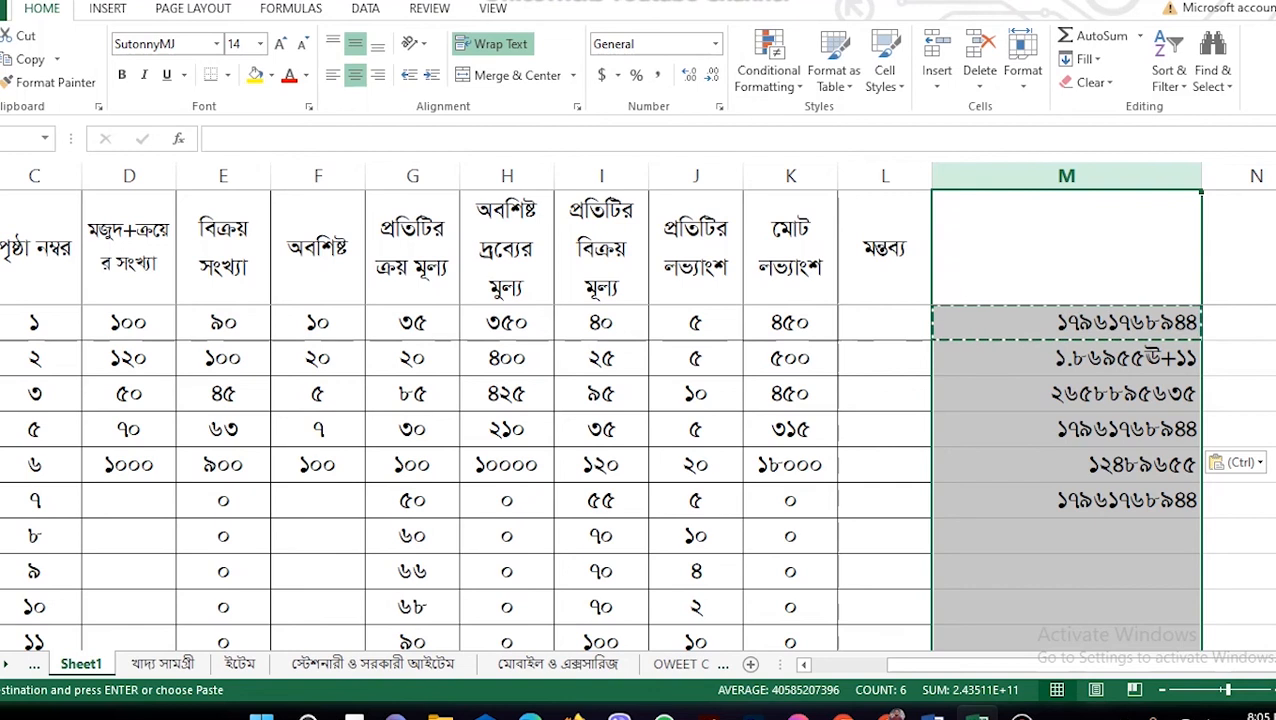
Step: Apply a Duplicate Values conditional format with Light Red Fill to column M
{"action": "left_click", "coordinate": [1067, 607]}
{"action": "left_click", "coordinate": [1067, 176]}
{"action": "left_click", "coordinate": [768, 70]}
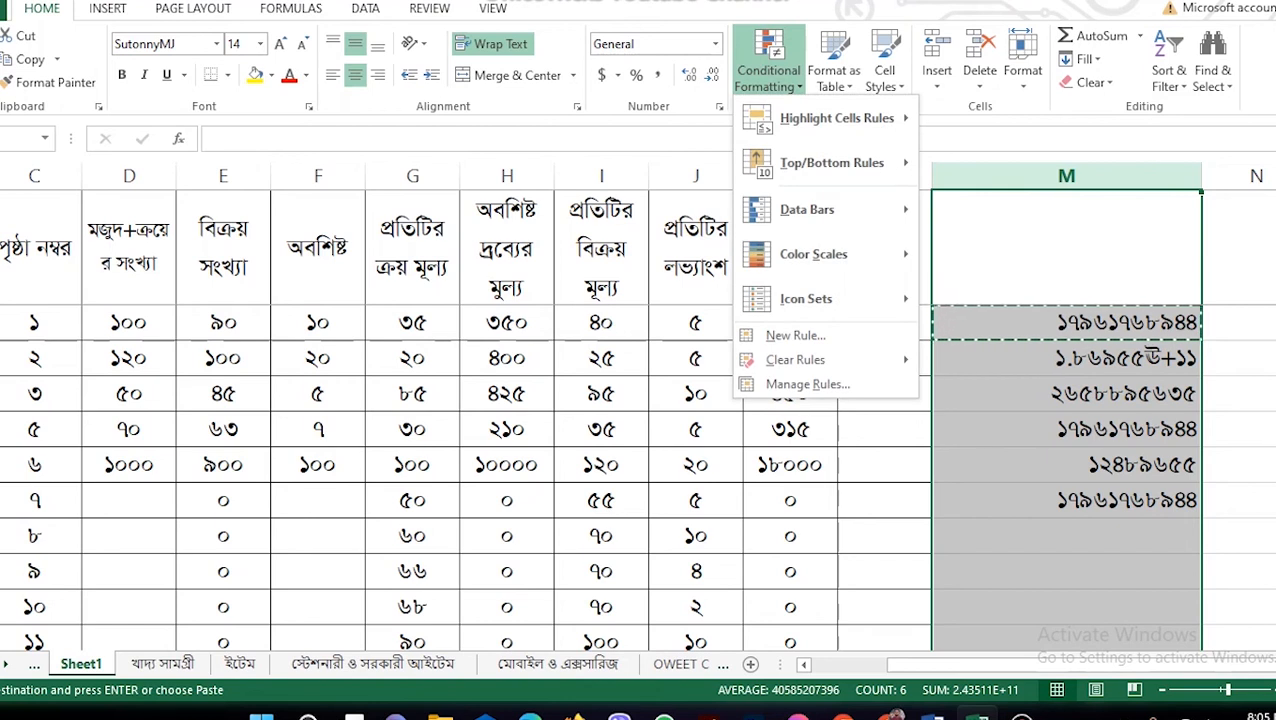
{"action": "mouse_move", "coordinate": [836, 118]}
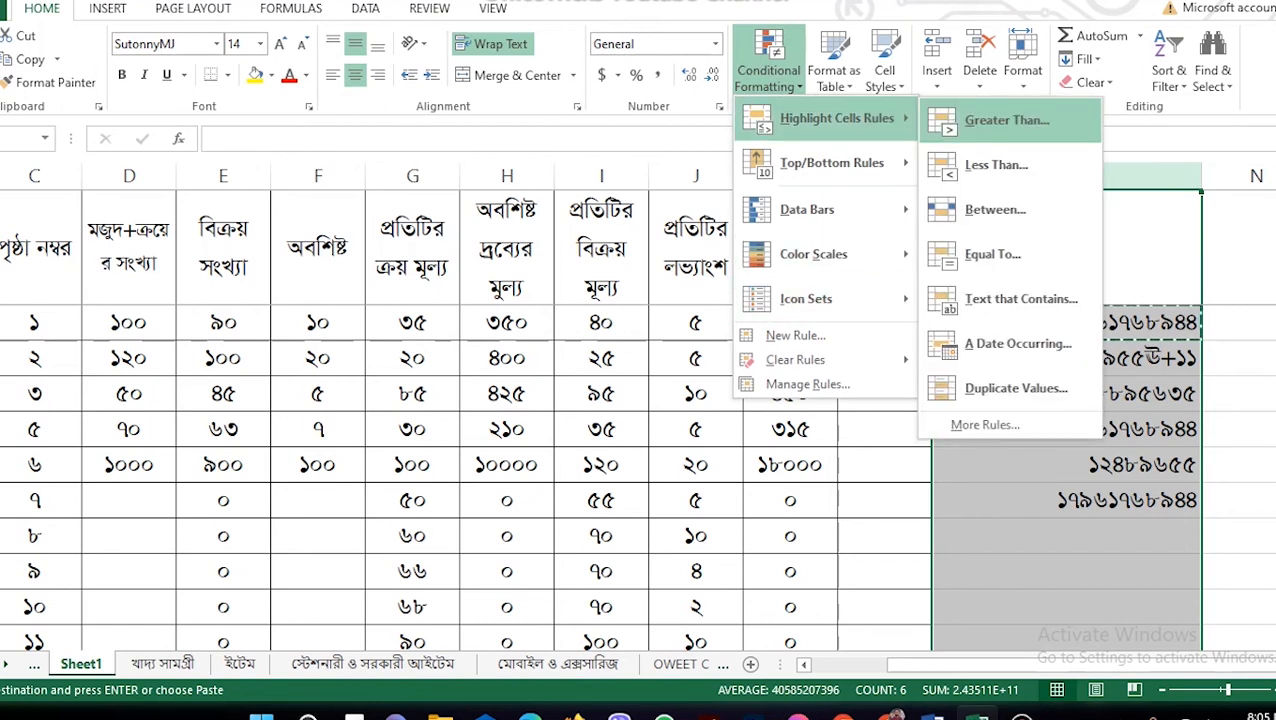
{"action": "left_click", "coordinate": [1015, 388]}
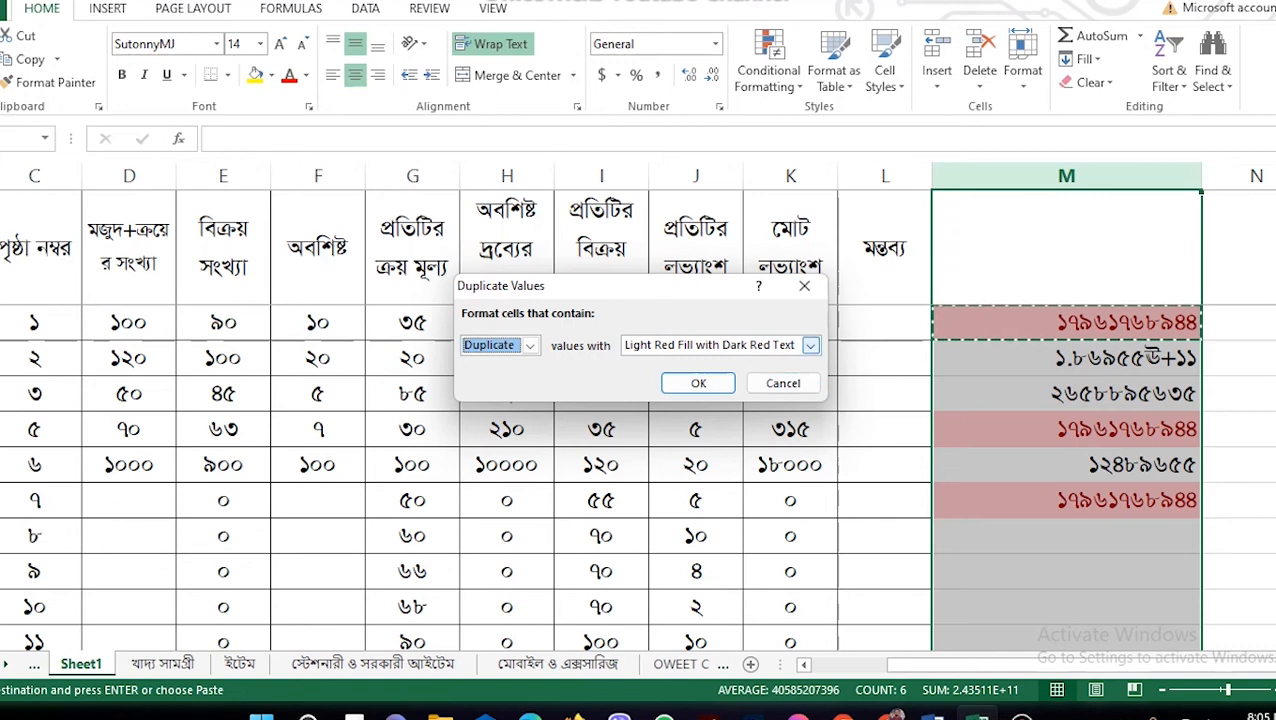
{"action": "left_click", "coordinate": [810, 344]}
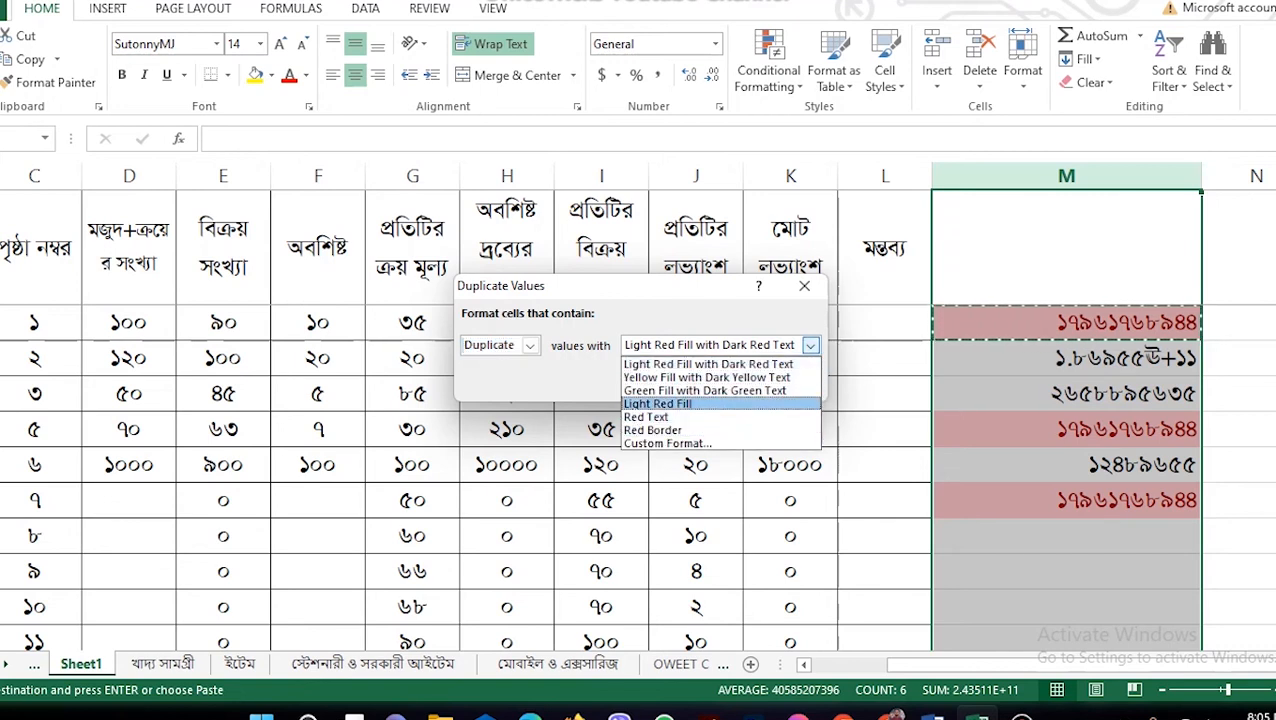
{"action": "key", "text": "Return"}
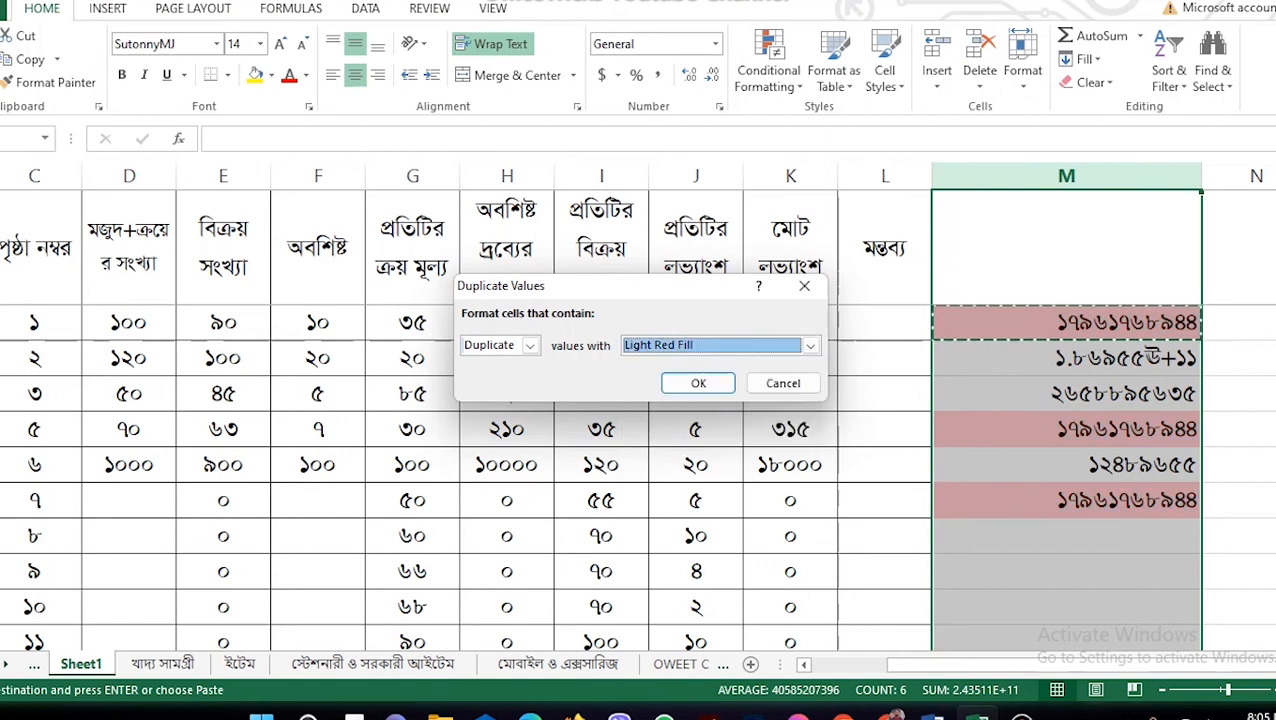
{"action": "key", "text": "Return"}
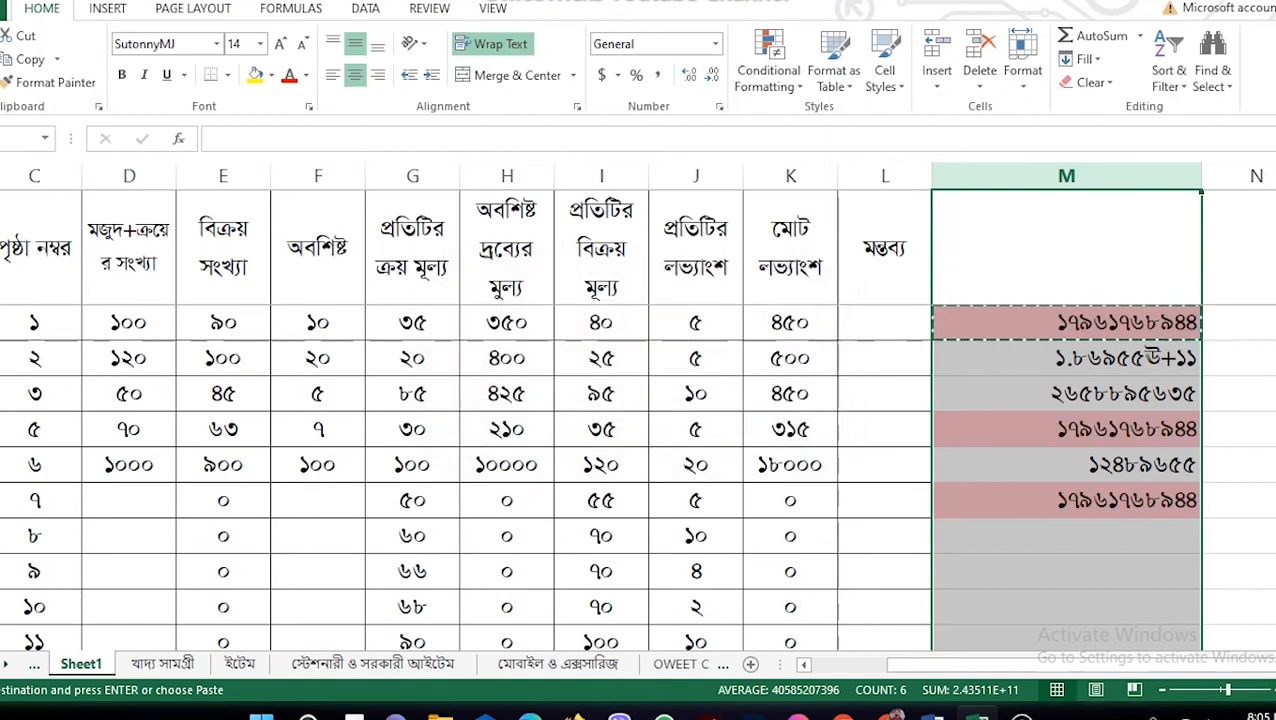
{"action": "left_click", "coordinate": [1066, 571]}
Step: Paste the copied phone number into column M cells, including rows ১০ and ১৮
{"action": "scroll", "coordinate": [600, 480], "scroll_direction": "down", "scroll_amount": 3}
{"action": "scroll", "coordinate": [600, 480], "scroll_direction": "up", "scroll_amount": 3}
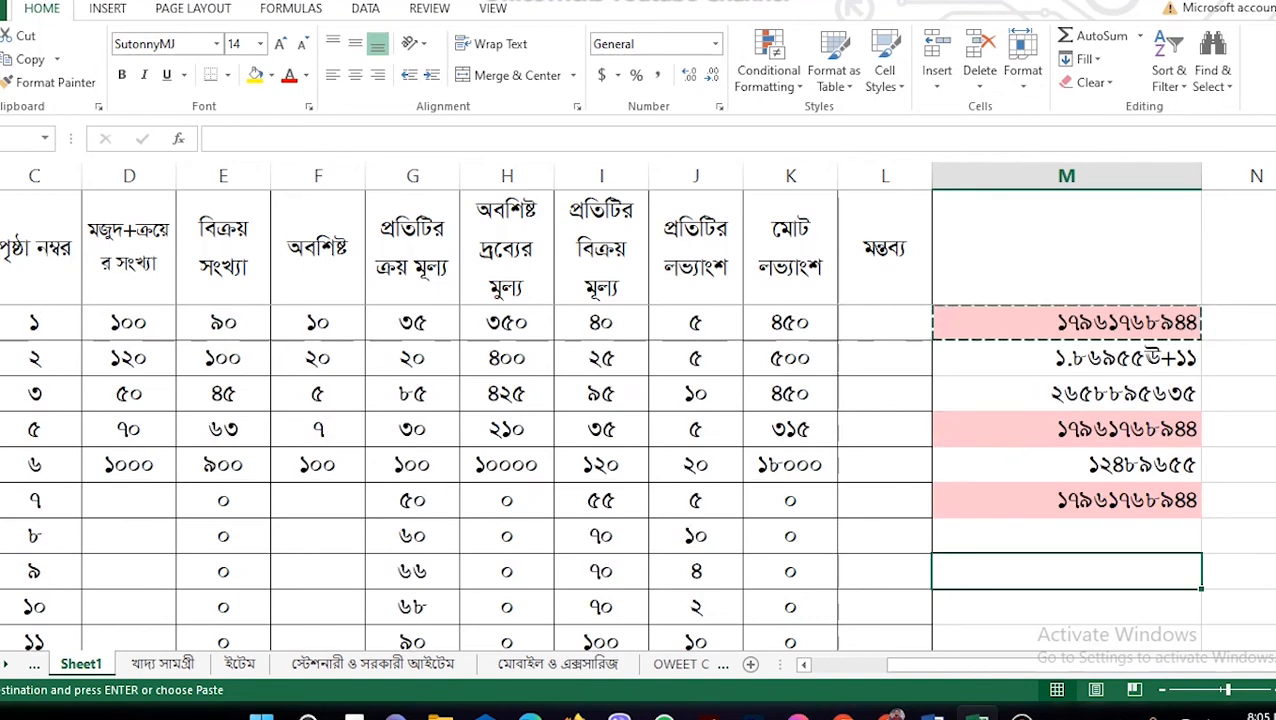
{"action": "left_click", "coordinate": [1066, 536]}
{"action": "key", "text": "ctrl+v"}
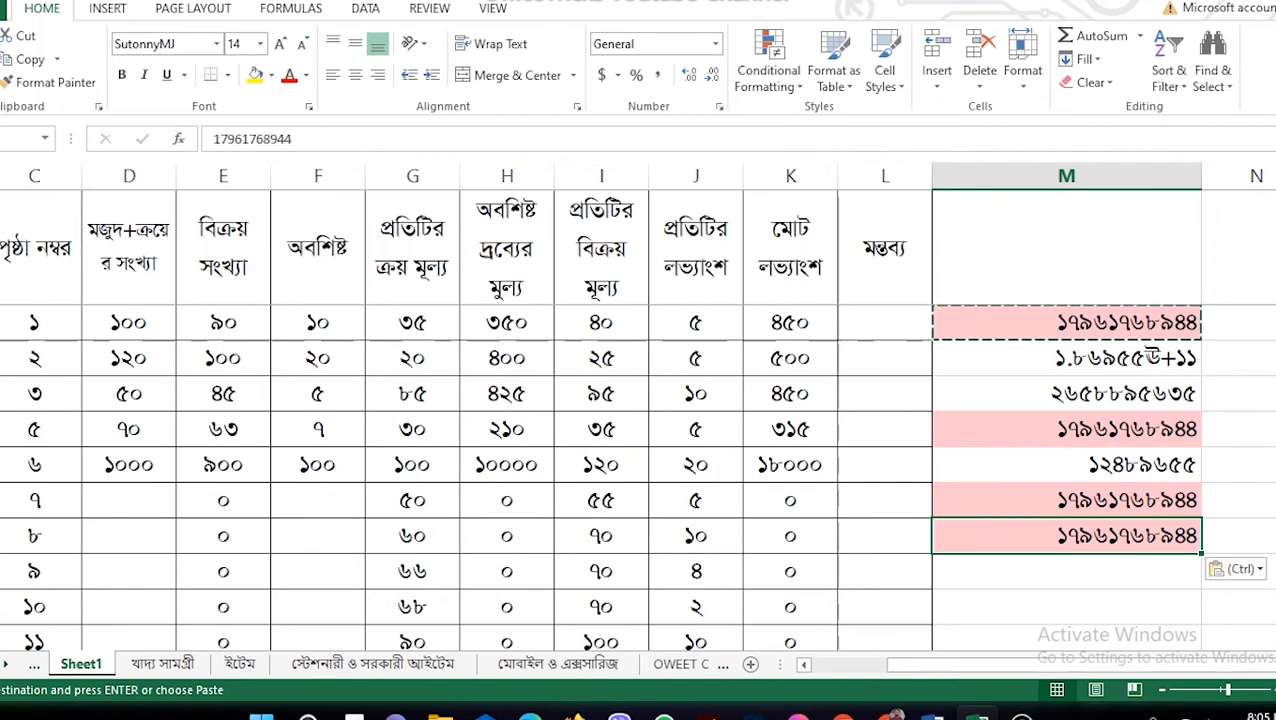
{"action": "scroll", "coordinate": [1066, 500], "scroll_direction": "down", "scroll_amount": 1}
{"action": "left_click", "coordinate": [1066, 500]}
{"action": "key", "text": "ctrl+v"}
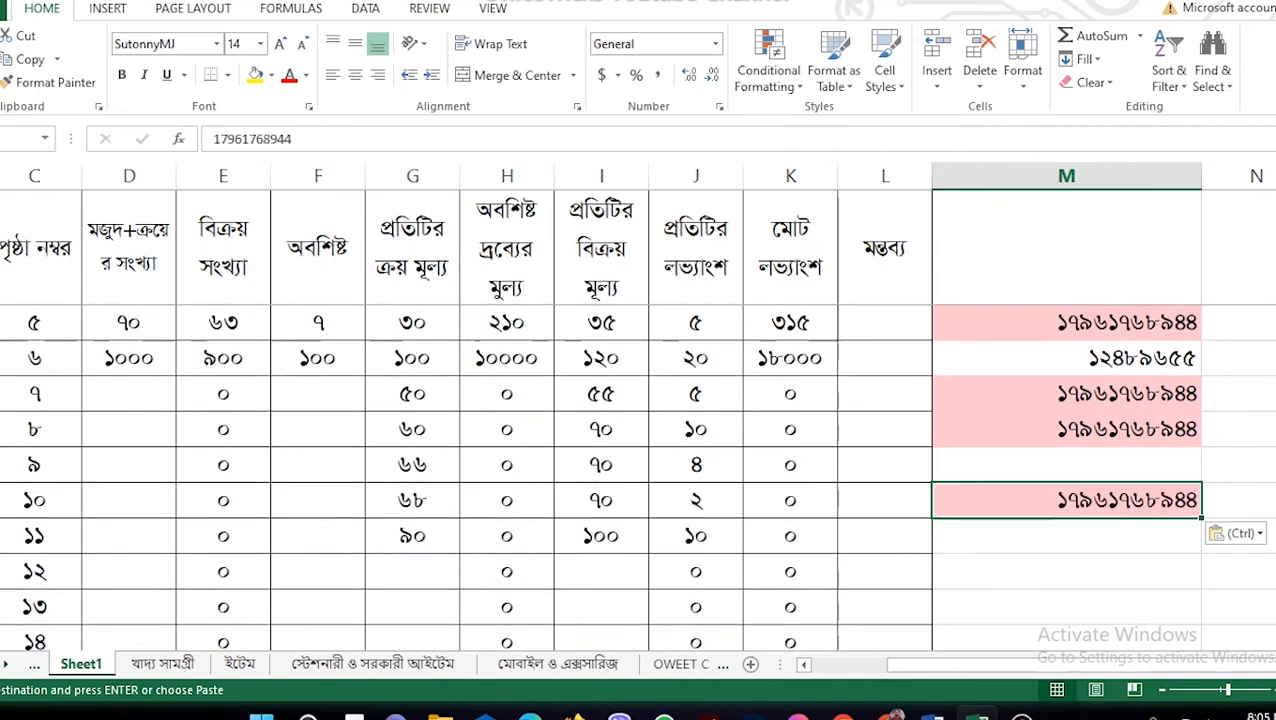
{"action": "left_click", "coordinate": [1066, 465]}
{"action": "scroll", "coordinate": [640, 450], "scroll_direction": "down", "scroll_amount": 3}
{"action": "left_click", "coordinate": [1066, 465]}
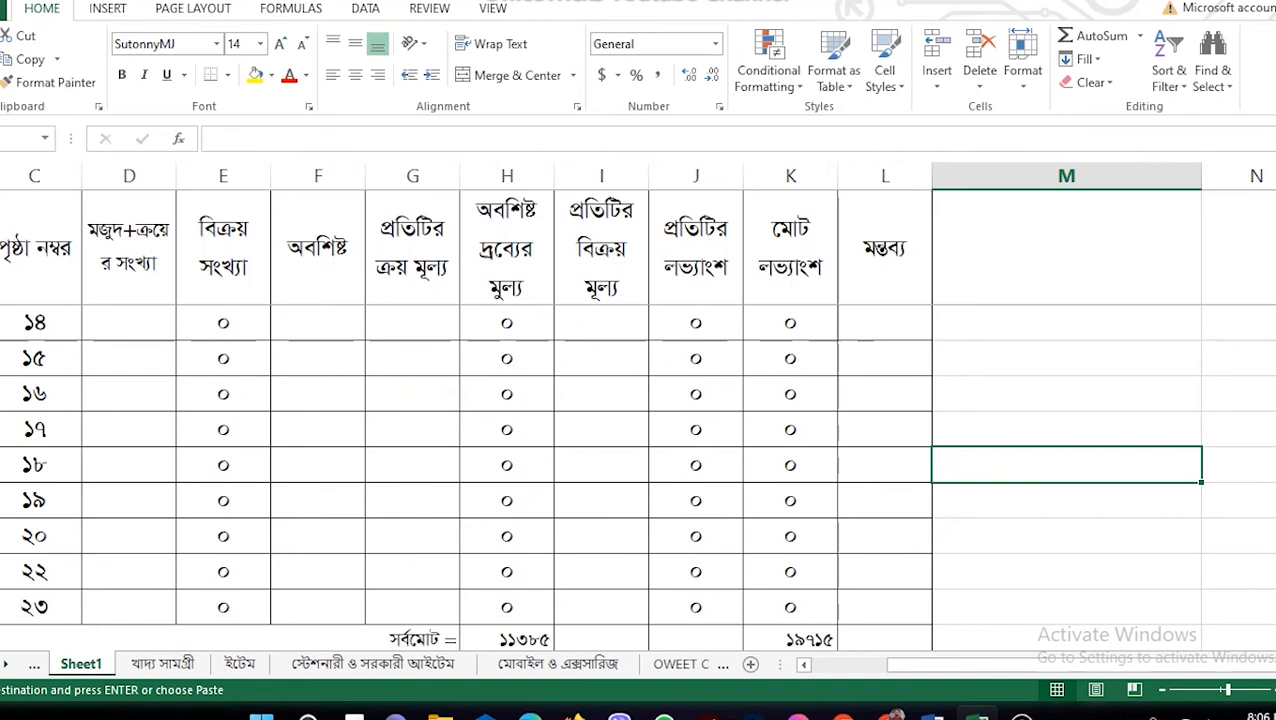
{"action": "key", "text": "ctrl+v"}
Step: Check the shading, then click cells in the remarks column and total profit cell K6
{"action": "scroll", "coordinate": [640, 450], "scroll_direction": "up", "scroll_amount": 4}
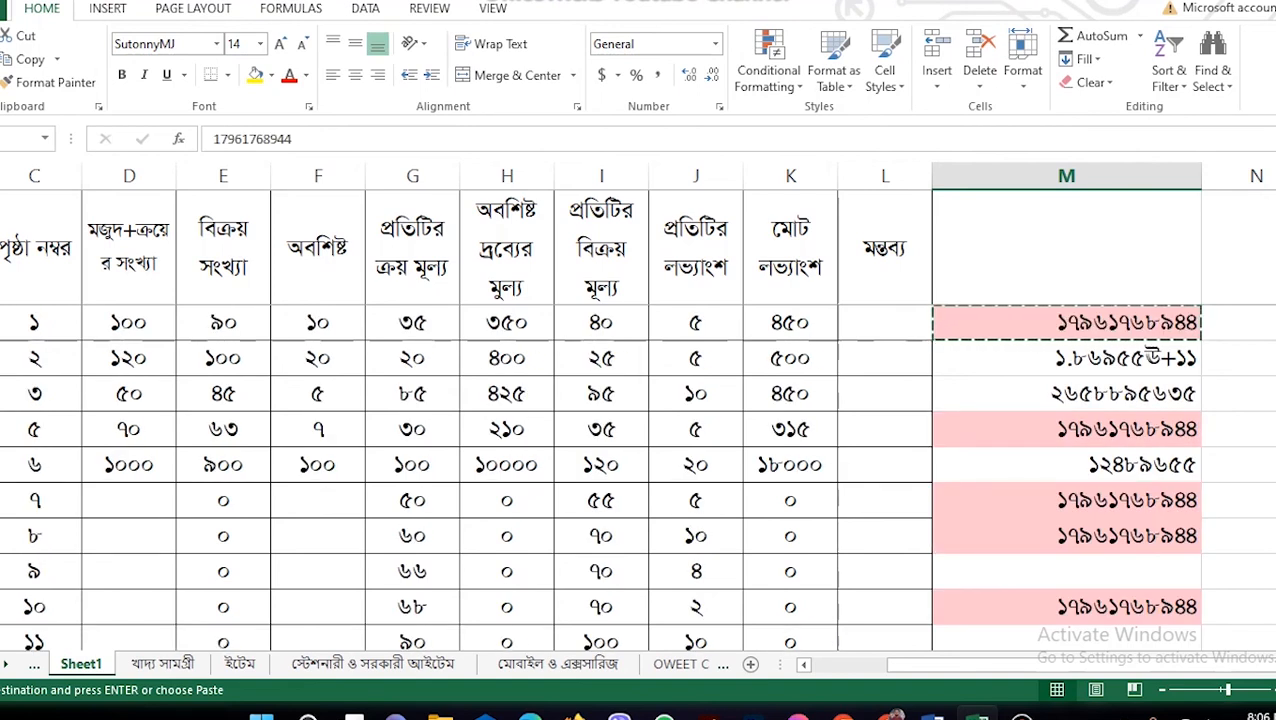
{"action": "scroll", "coordinate": [640, 450], "scroll_direction": "down", "scroll_amount": 2}
{"action": "scroll", "coordinate": [640, 450], "scroll_direction": "up", "scroll_amount": 1}
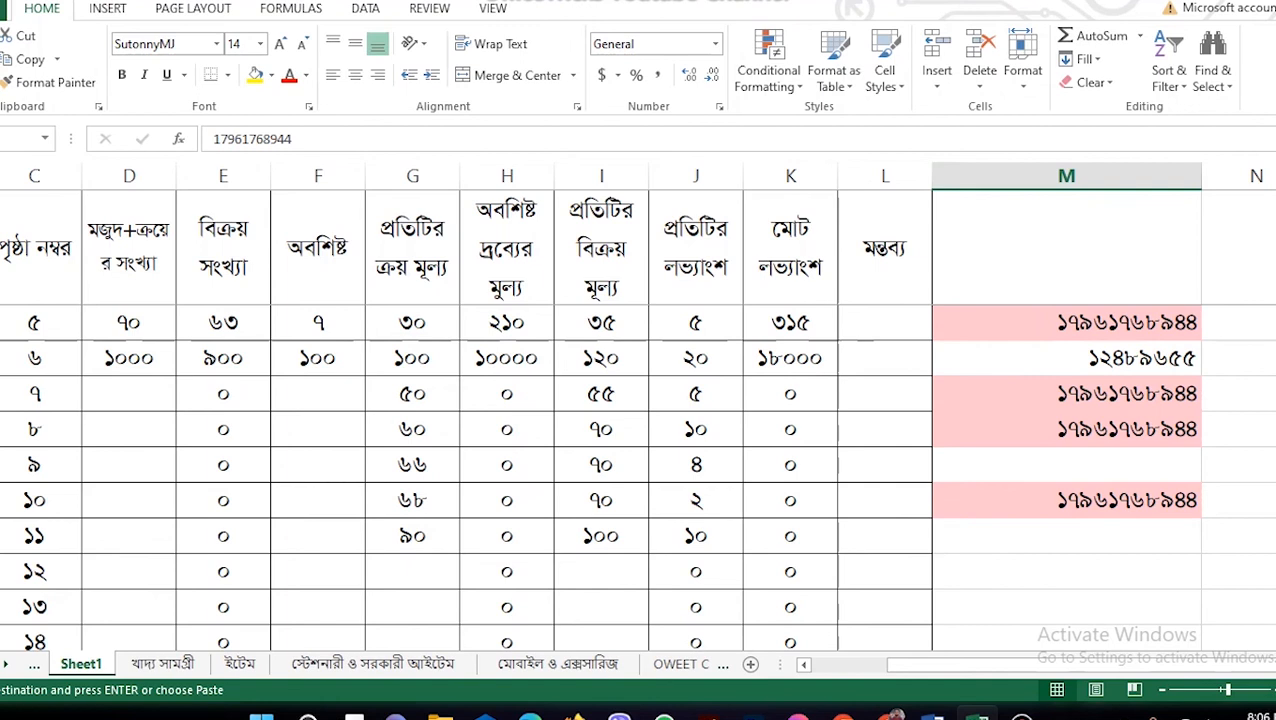
{"action": "left_click", "coordinate": [885, 430]}
{"action": "left_click", "coordinate": [885, 394]}
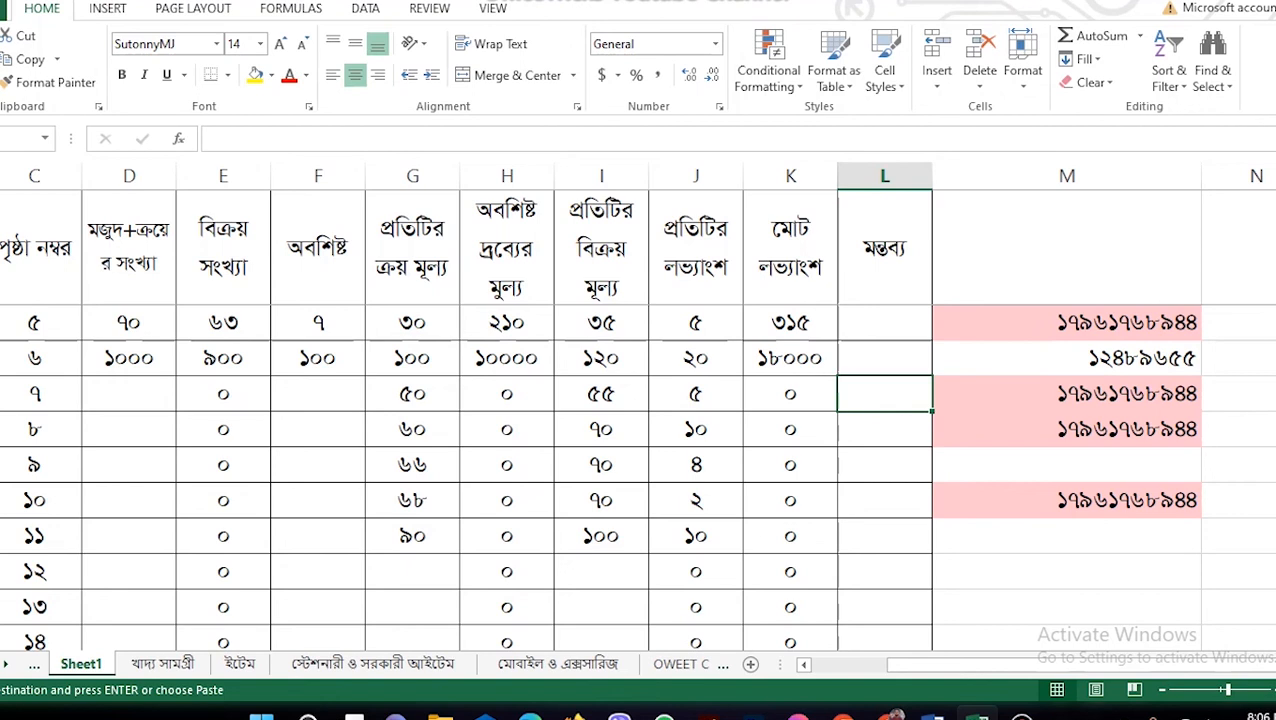
{"action": "left_click", "coordinate": [790, 358]}
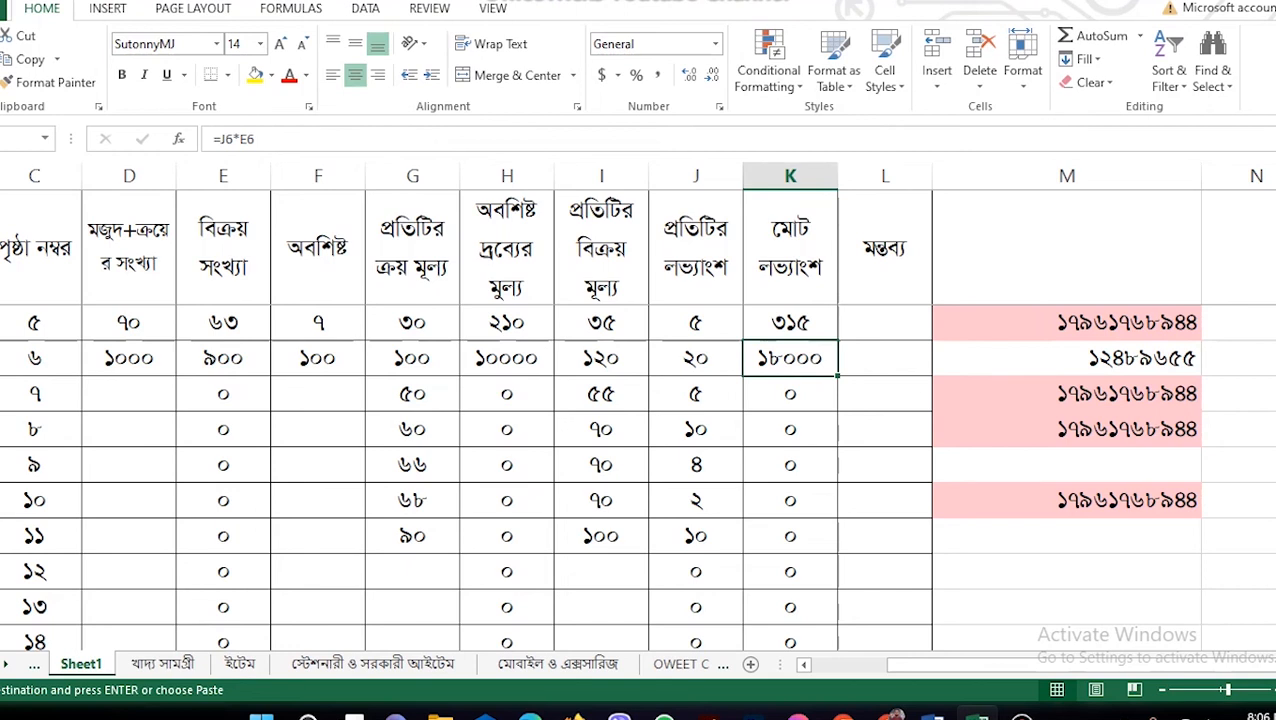
Step: Enter 50,000.00 in cell H14
{"action": "scroll", "coordinate": [640, 470], "scroll_direction": "down", "scroll_amount": 2}
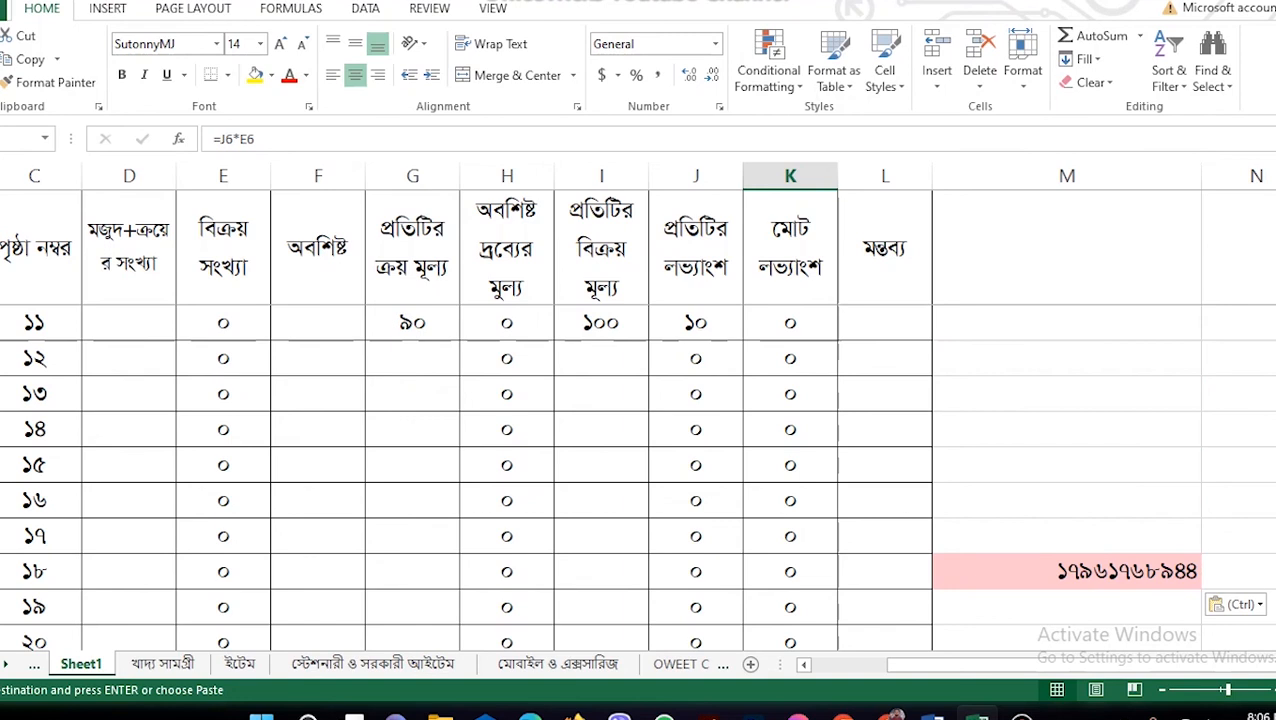
{"action": "left_click", "coordinate": [1067, 358]}
{"action": "left_click", "coordinate": [507, 430]}
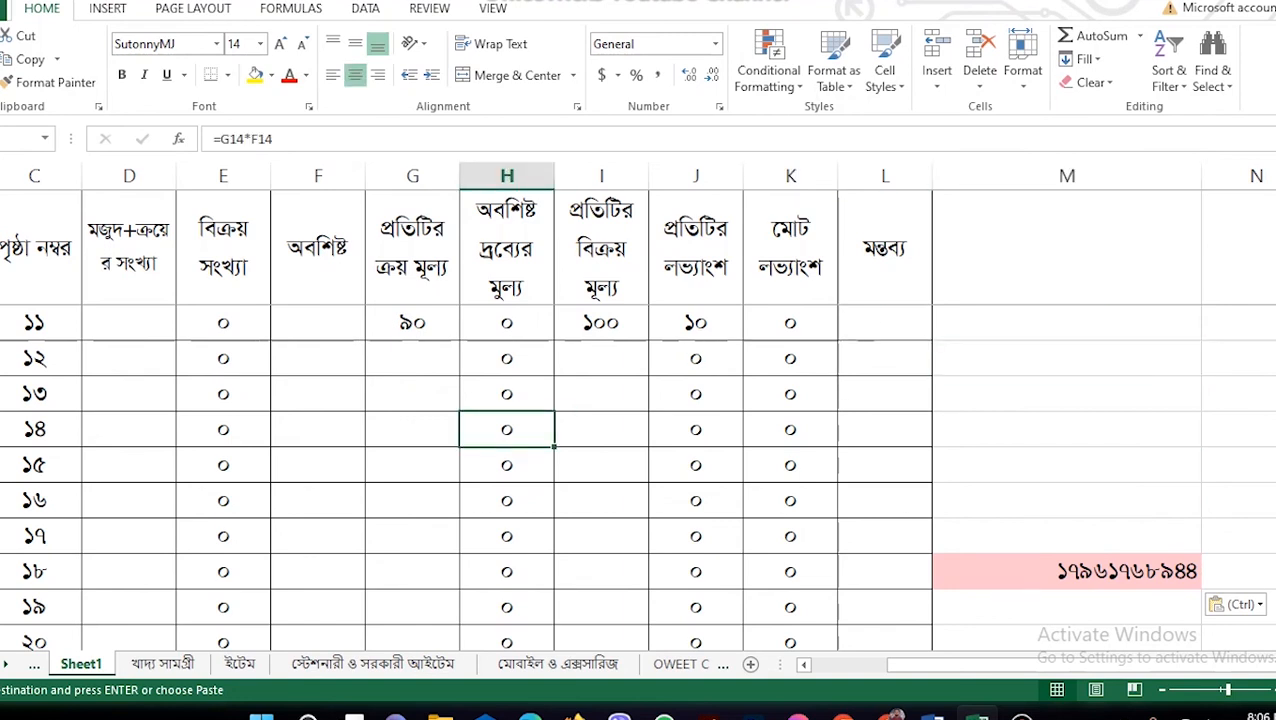
{"action": "type", "text": "50,000.00"}
{"action": "left_click", "coordinate": [602, 465]}
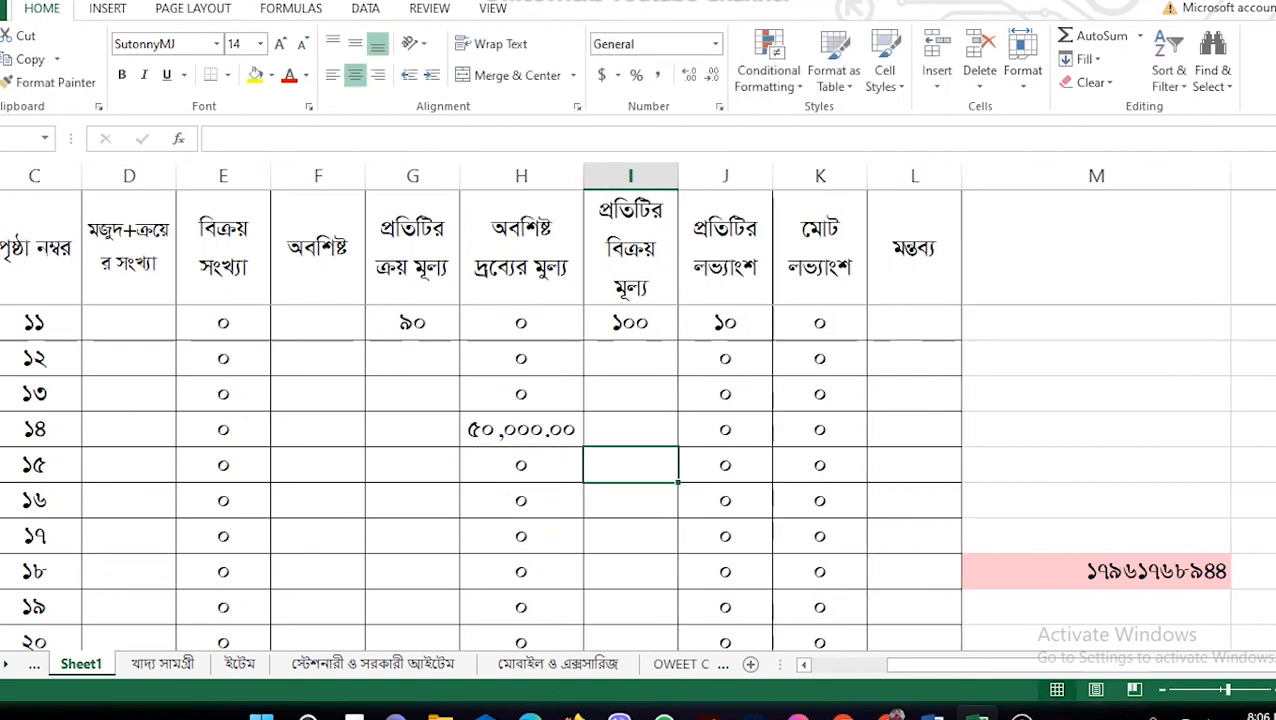
{"action": "left_click", "coordinate": [530, 430]}
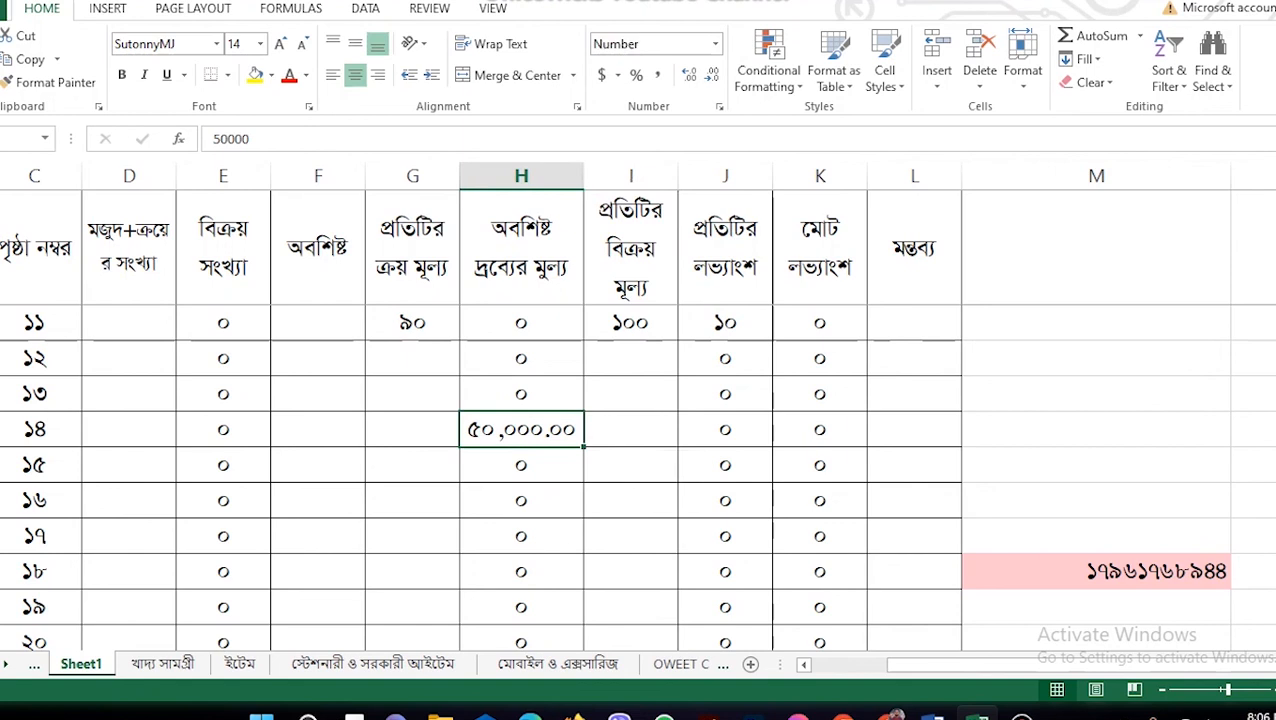
Step: Insert the comment 'ল্যাপটপ বিক্রয় বাবদ' on cell H14
{"action": "right_click", "coordinate": [535, 430]}
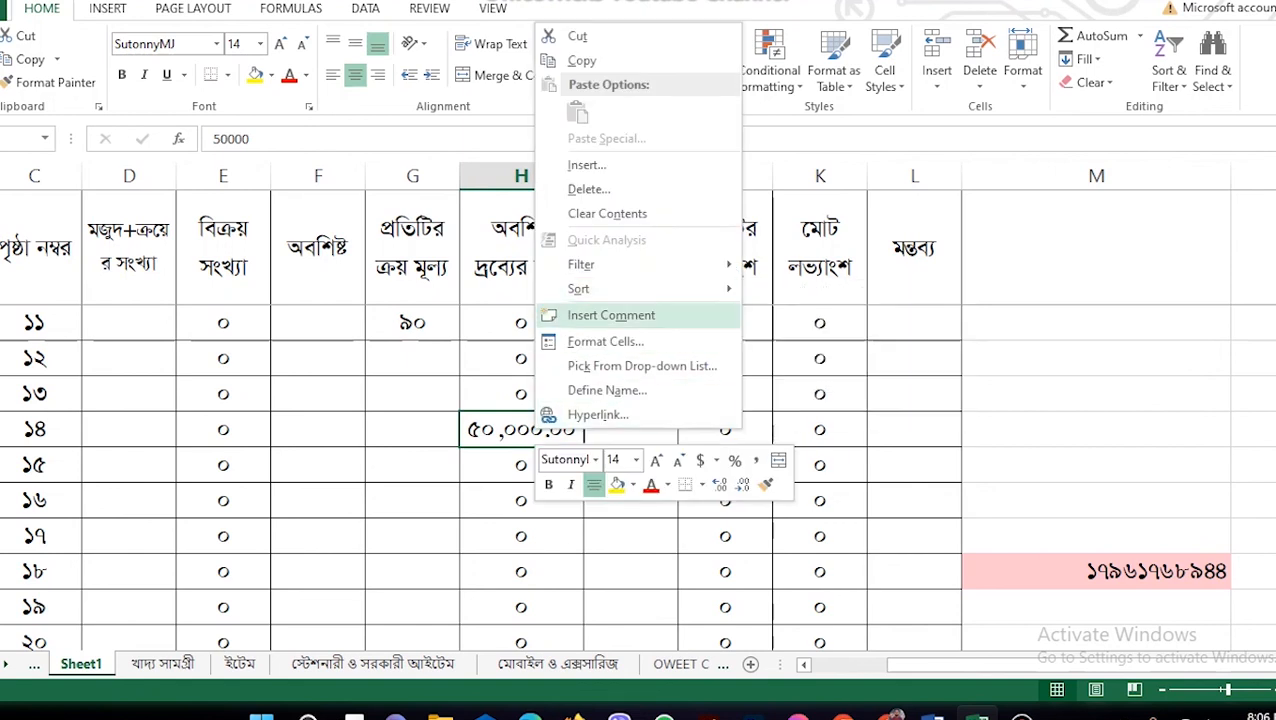
{"action": "left_click", "coordinate": [611, 315]}
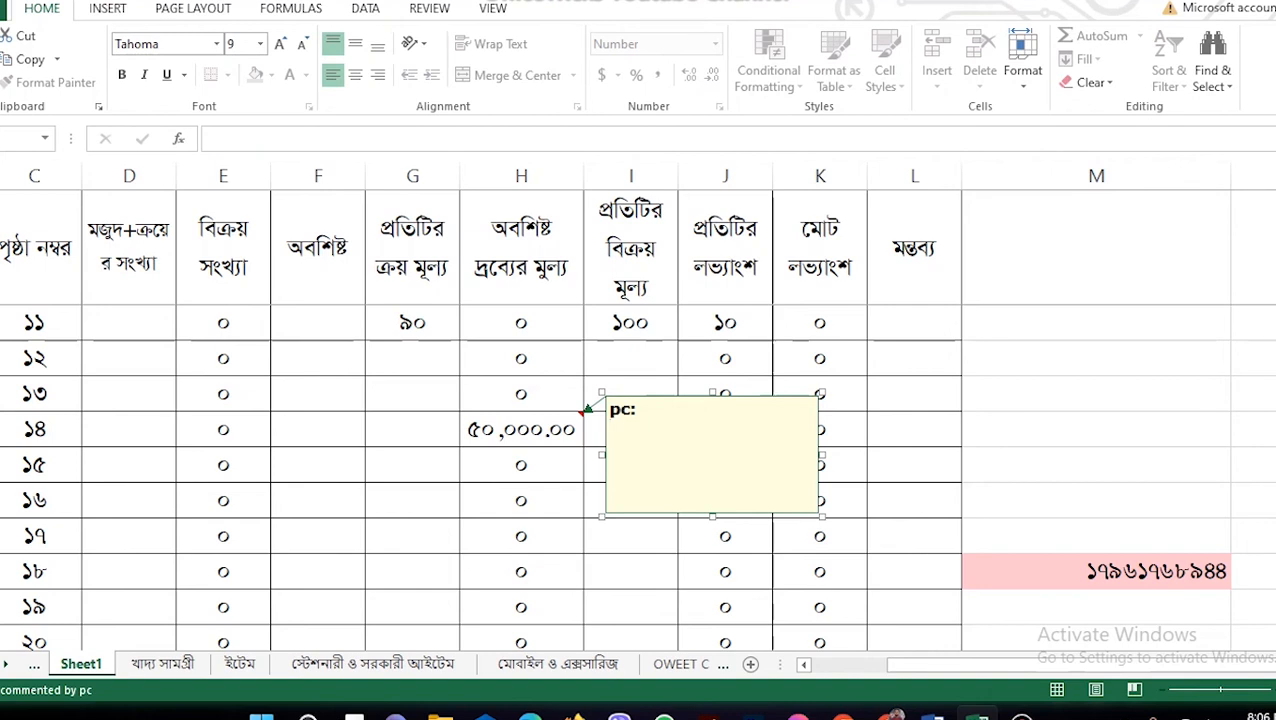
{"action": "type", "text": "rtm"}
{"action": "key", "text": "BackSpace"}
{"action": "key", "text": "BackSpace"}
{"action": "type", "text": "্যাপট"}
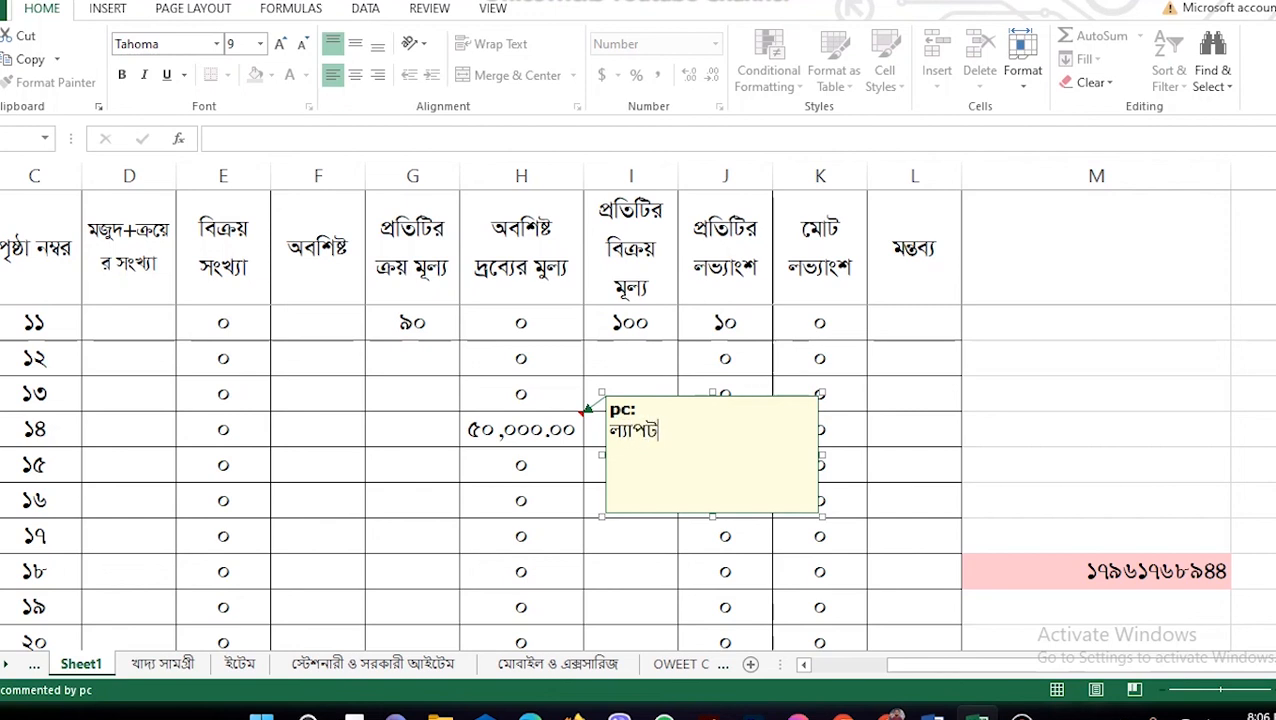
{"action": "type", "text": "প"}
{"action": "key", "text": "BackSpace"}
{"action": "key", "text": "BackSpace"}
{"action": "type", "text": "টপ বিক্রয় বাবদ"}
{"action": "key", "text": "Return"}
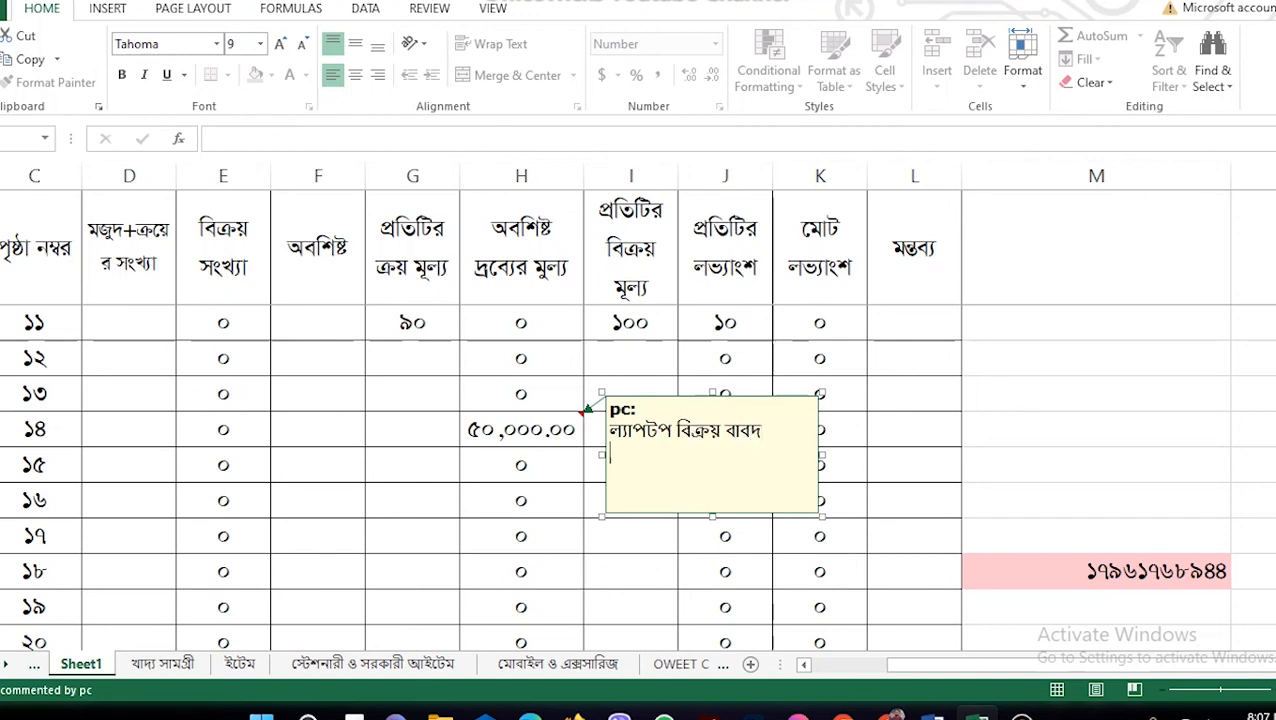
{"action": "left_click", "coordinate": [725, 571]}
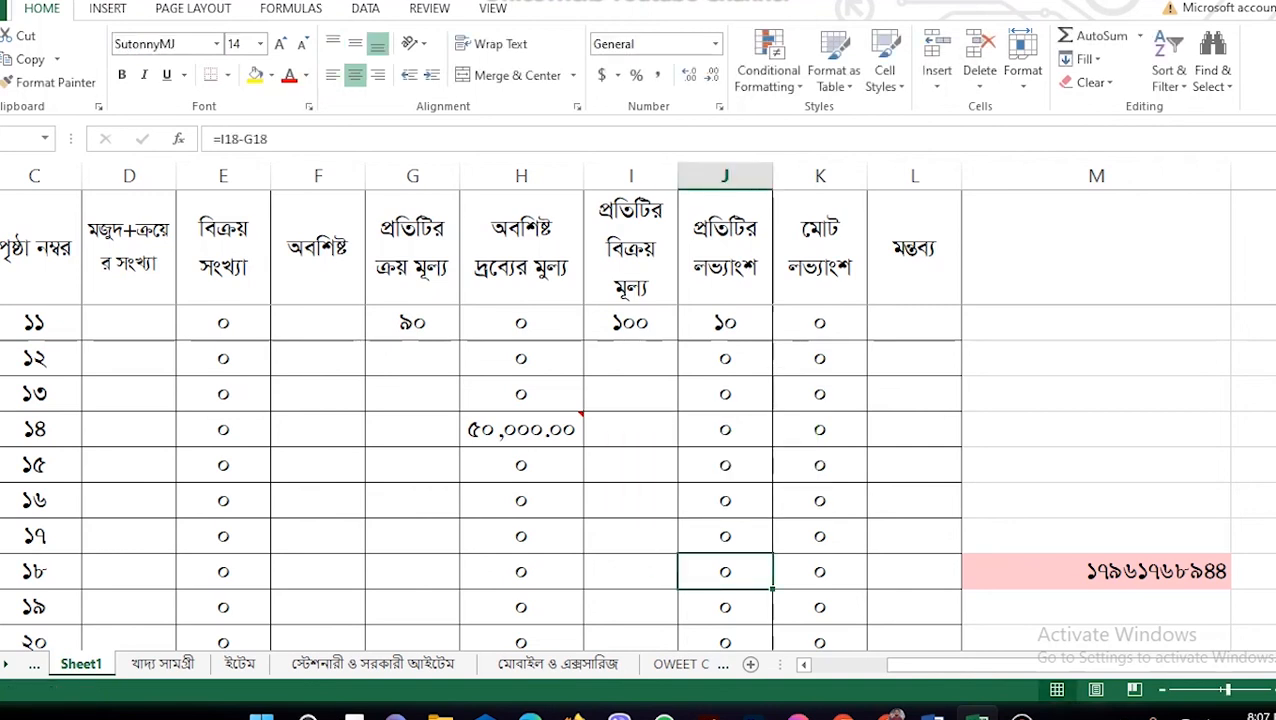
Step: Add the comment 'মোবাইল বিক্রয় বাবদ' to row ১১'s purchase-price cell holding 90
{"action": "mouse_move", "coordinate": [587, 407]}
{"action": "left_click", "coordinate": [417, 322]}
{"action": "right_click", "coordinate": [417, 322]}
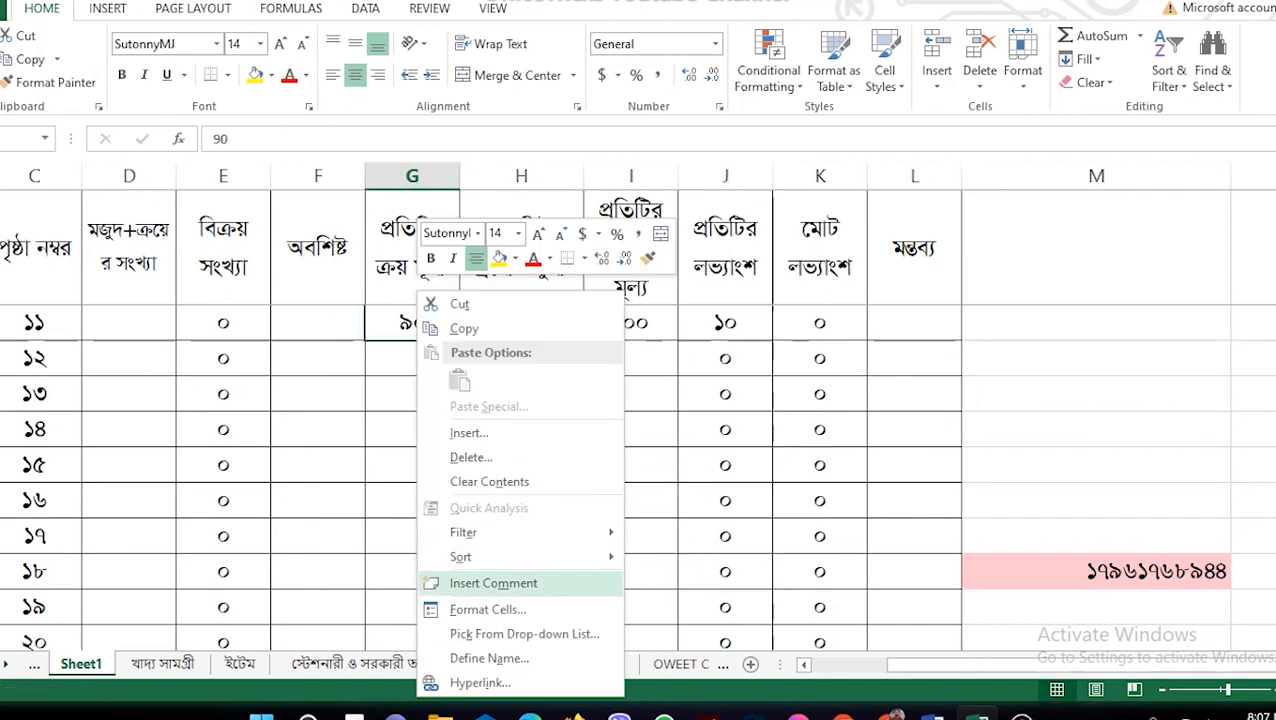
{"action": "left_click", "coordinate": [490, 582]}
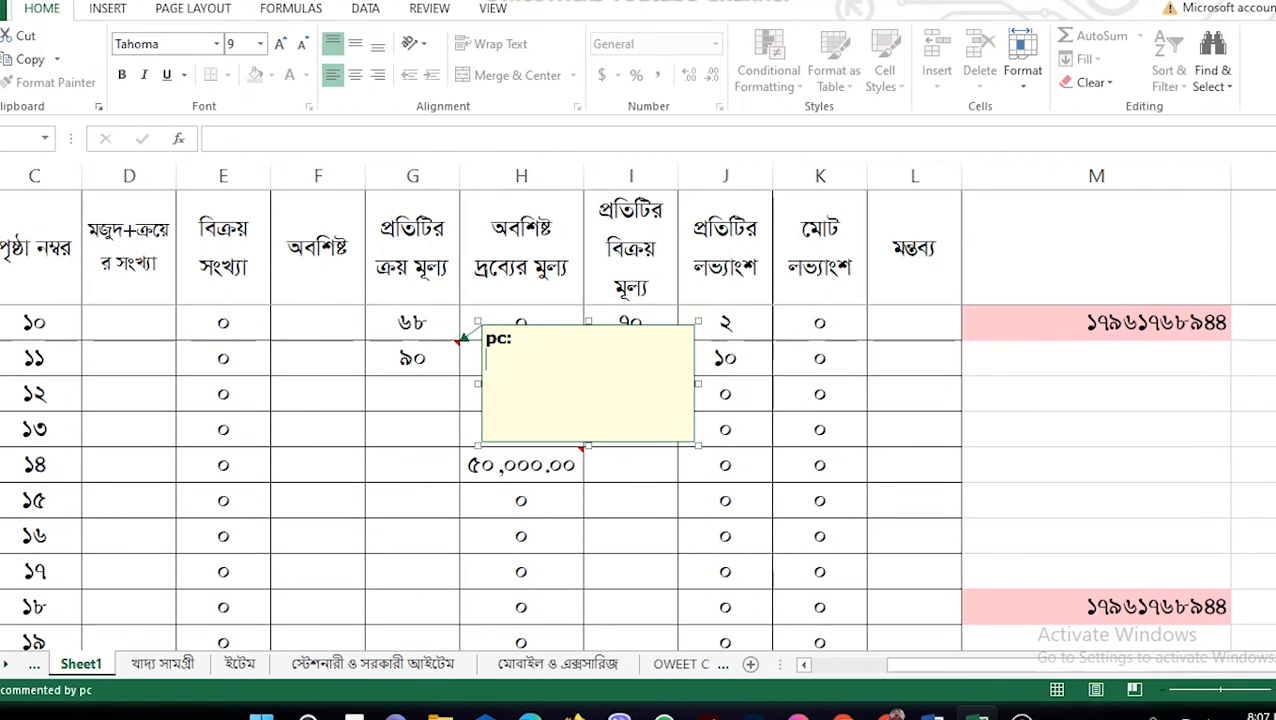
{"action": "type", "text": "মোবাইল"}
{"action": "type", "text": " বিক্রয় বাব"}
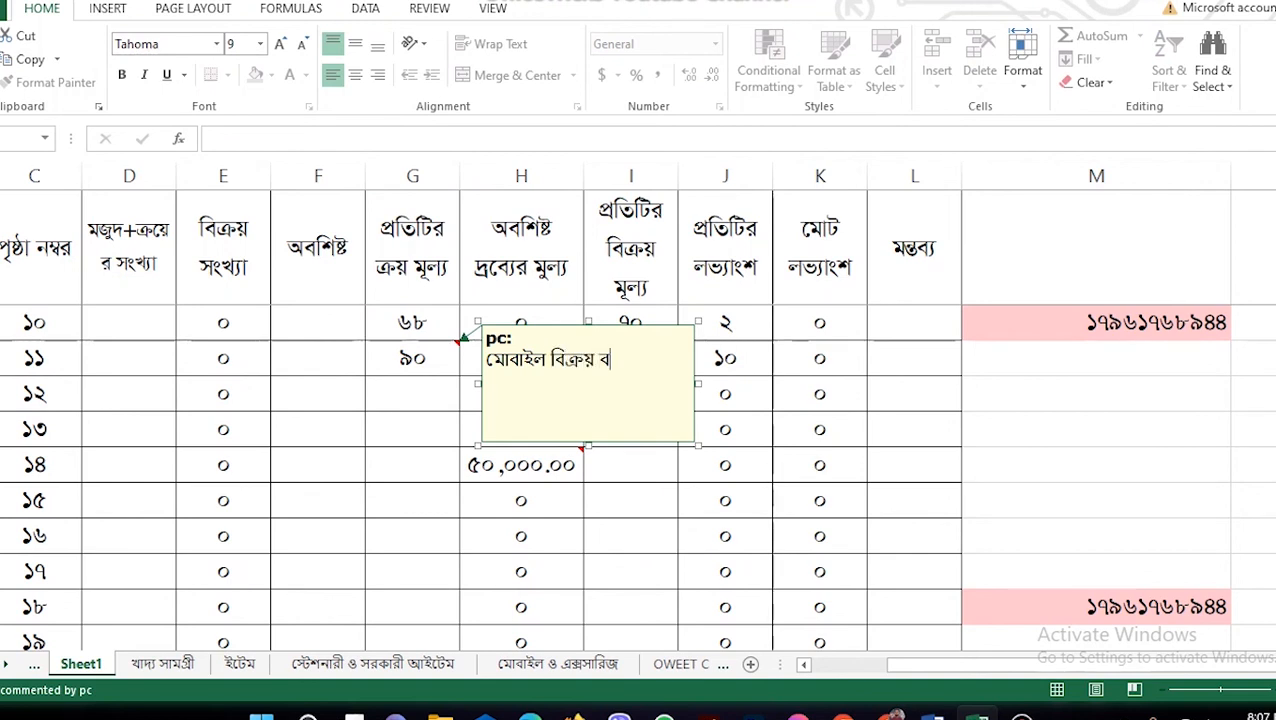
{"action": "type", "text": "দ"}
{"action": "key", "text": "Return"}
{"action": "left_click", "coordinate": [631, 500]}
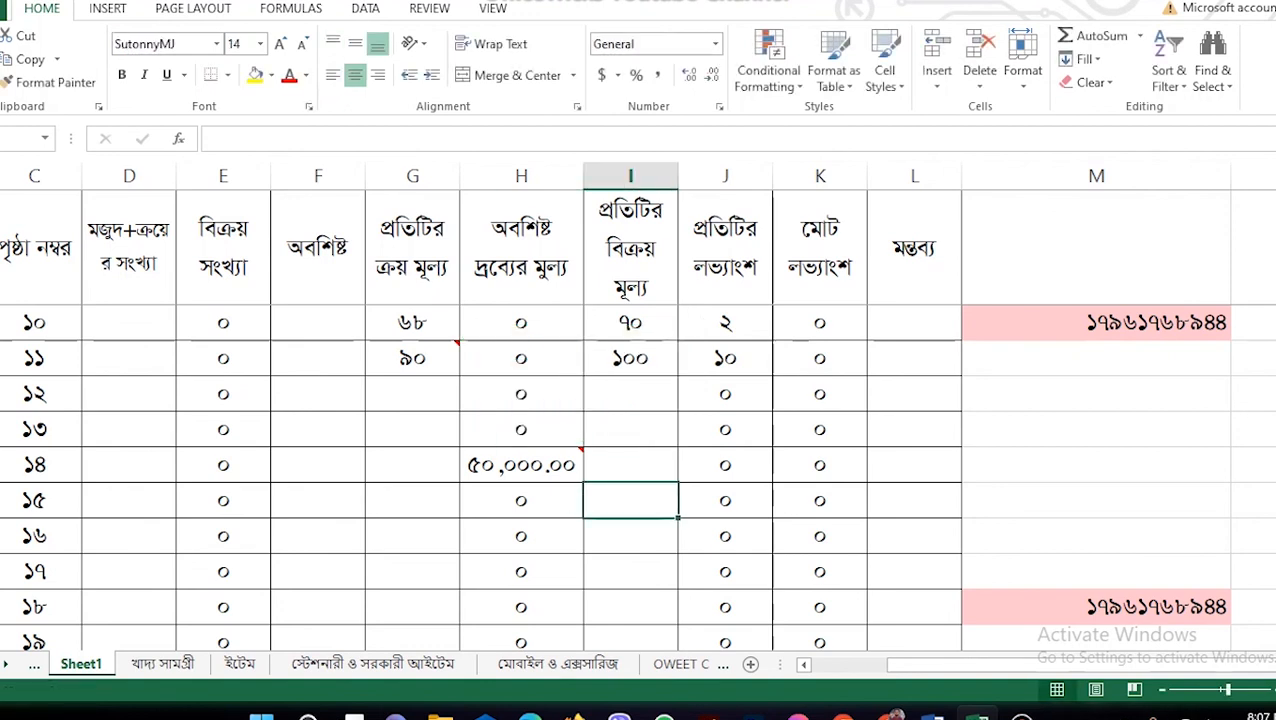
Step: Insert a comment with the contact's name on the light-red column M number beside the ৬৮ row
{"action": "mouse_move", "coordinate": [588, 441]}
{"action": "right_click", "coordinate": [965, 322]}
{"action": "left_click", "coordinate": [1030, 581]}
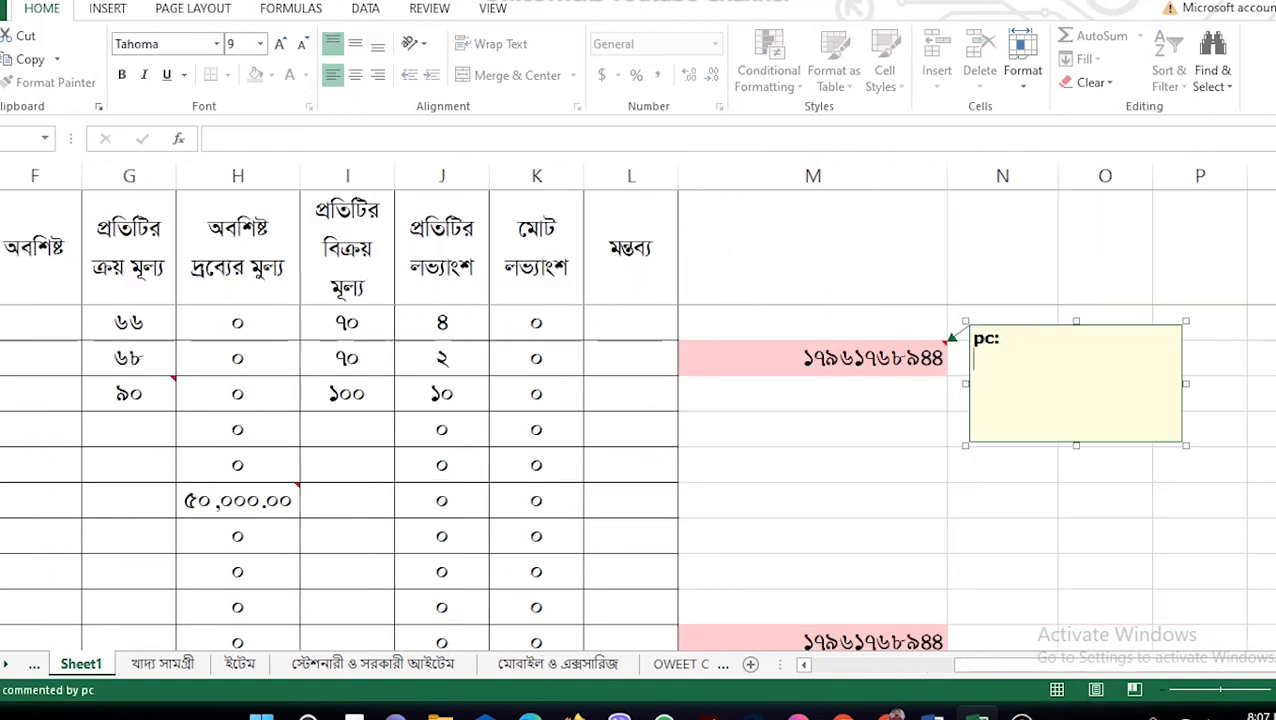
{"action": "key", "text": "BackSpace"}
{"action": "key", "text": "BackSpace"}
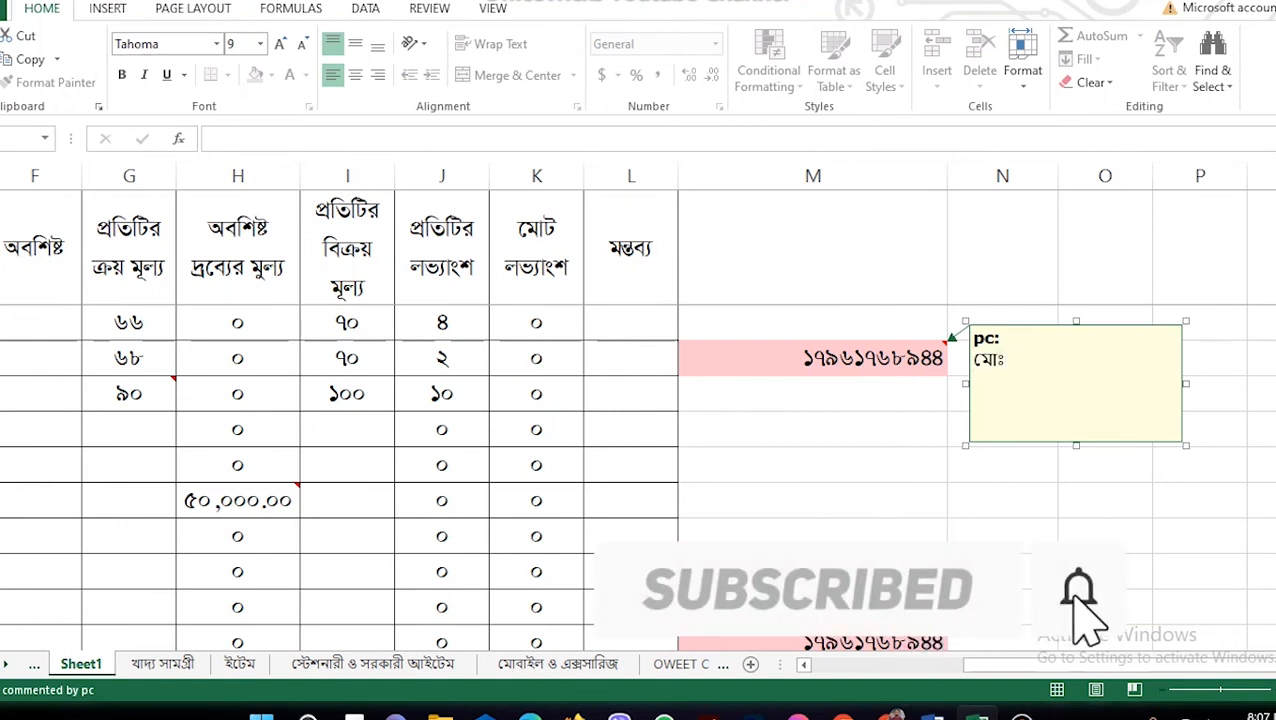
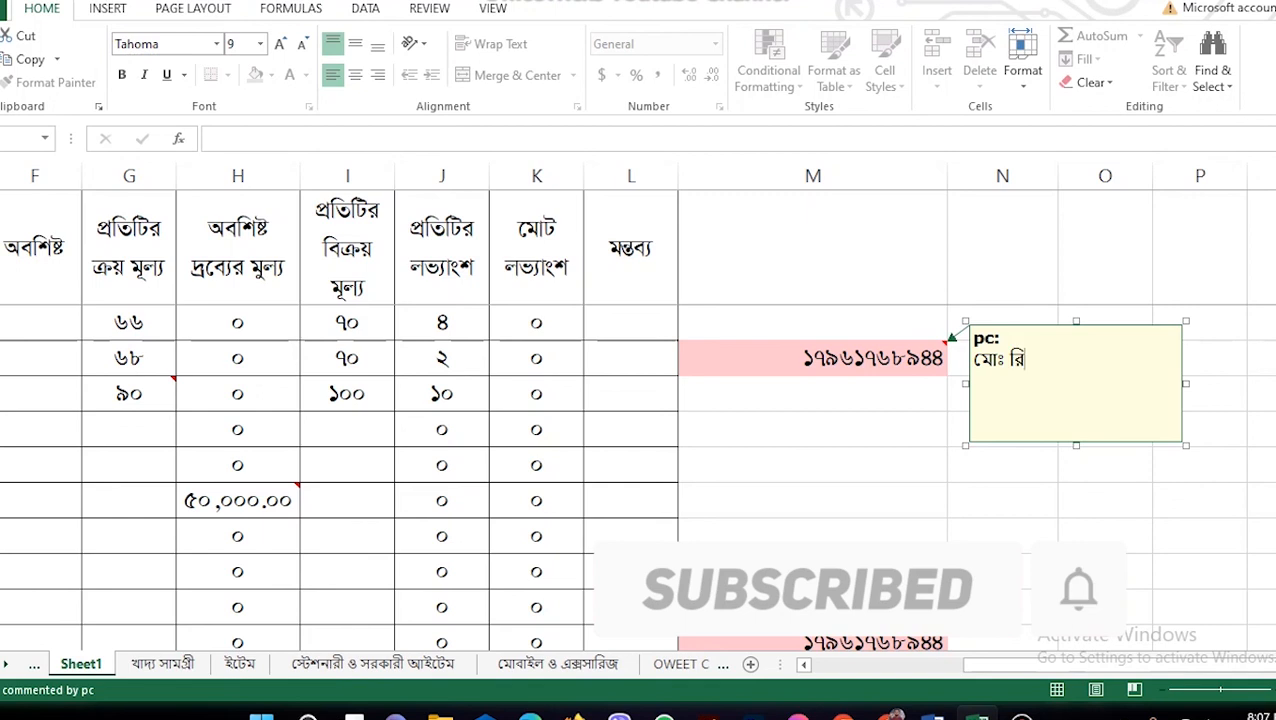
{"action": "key", "text": "Return"}
{"action": "left_click", "coordinate": [1105, 571]}
{"action": "scroll", "coordinate": [638, 420], "scroll_direction": "down", "scroll_amount": 2}
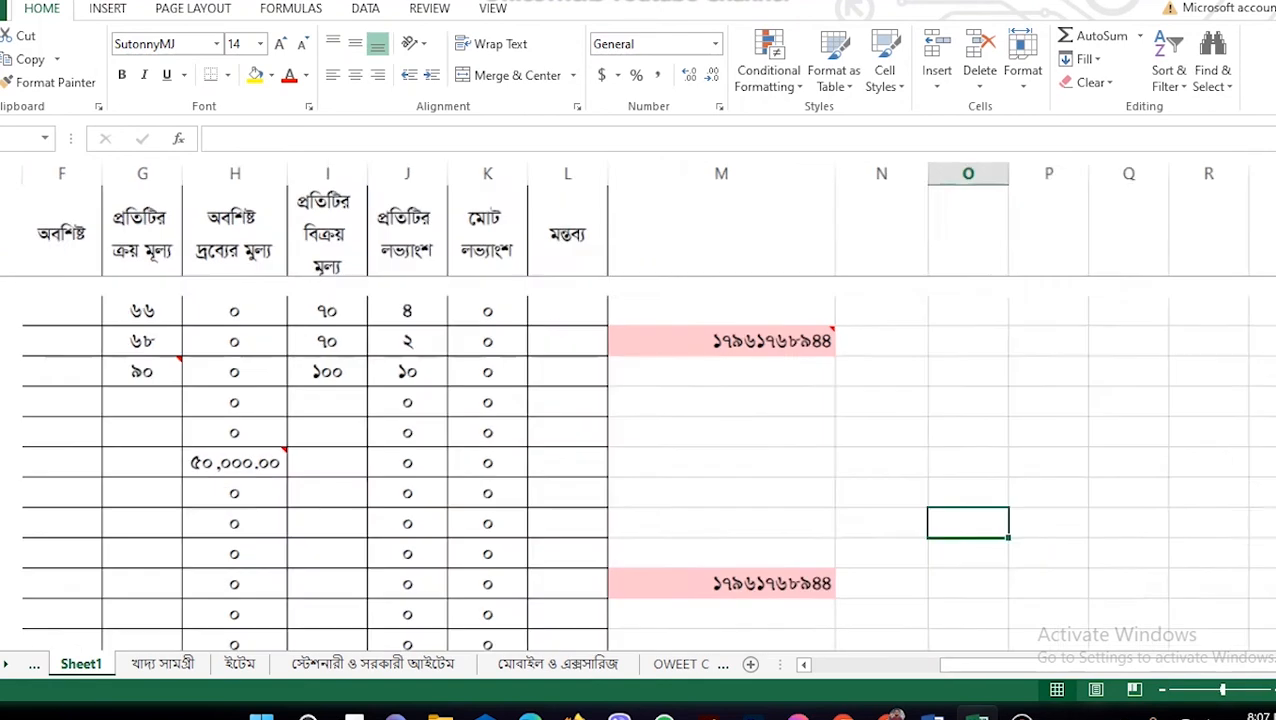
{"action": "scroll", "coordinate": [638, 420], "scroll_direction": "up", "scroll_amount": 3}
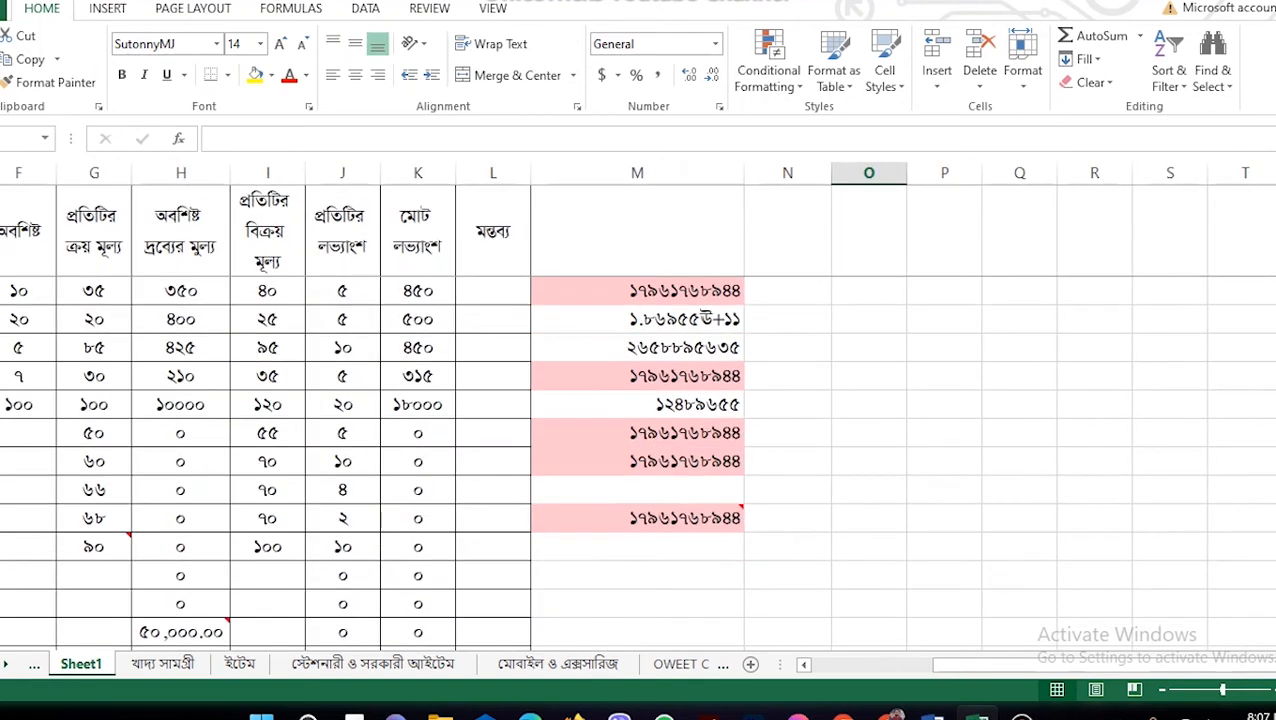
{"action": "mouse_move", "coordinate": [672, 518]}
Step: Add the comment 'বাসার নম্বার' to the first phone number cell in column M
{"action": "left_click", "coordinate": [670, 289]}
{"action": "right_click", "coordinate": [670, 289]}
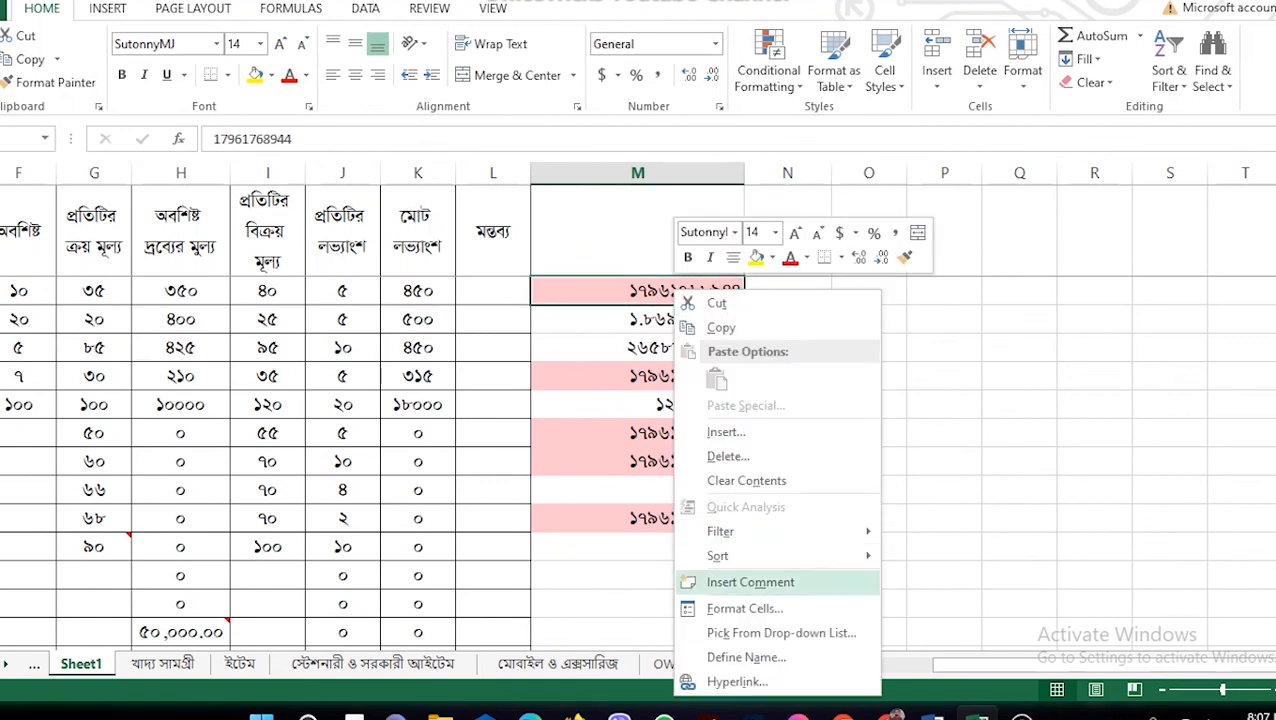
{"action": "left_click", "coordinate": [730, 580]}
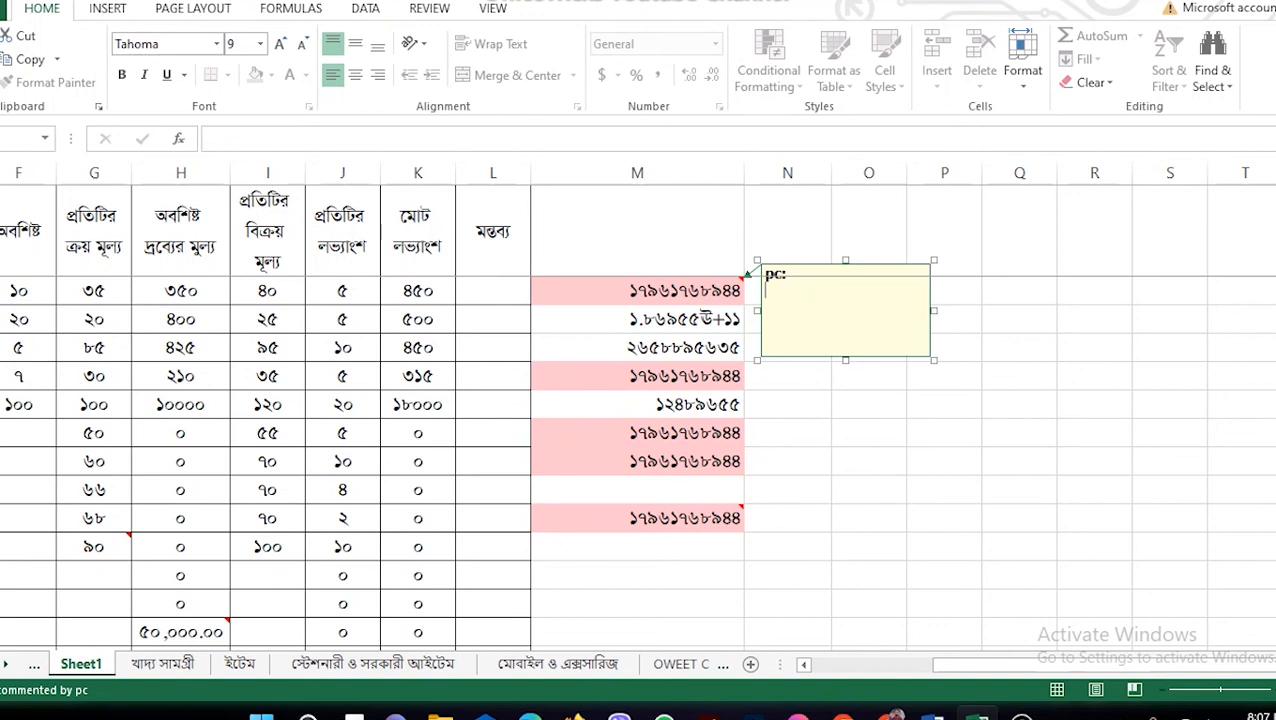
{"action": "type", "text": "বাসার নম্বার"}
{"action": "left_click", "coordinate": [1019, 461]}
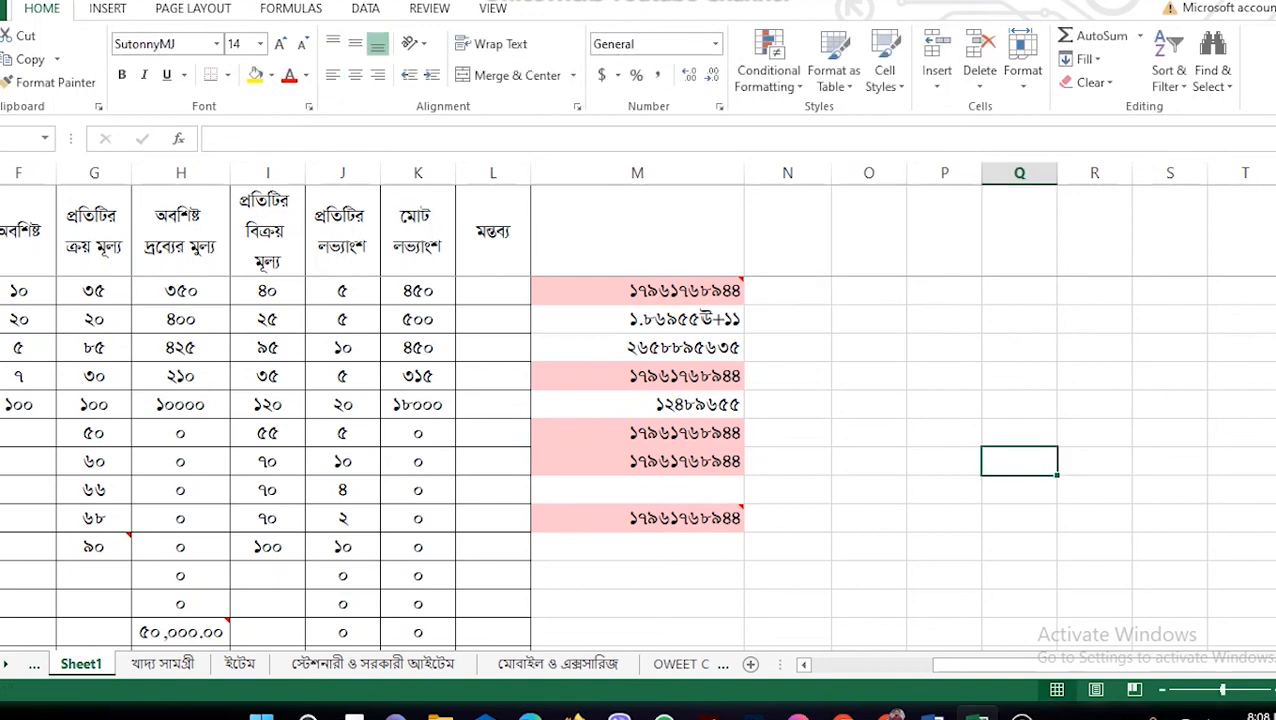
{"action": "mouse_move", "coordinate": [660, 291]}
{"action": "mouse_move", "coordinate": [210, 630]}
{"action": "scroll", "coordinate": [530, 460], "scroll_direction": "down", "scroll_amount": 1}
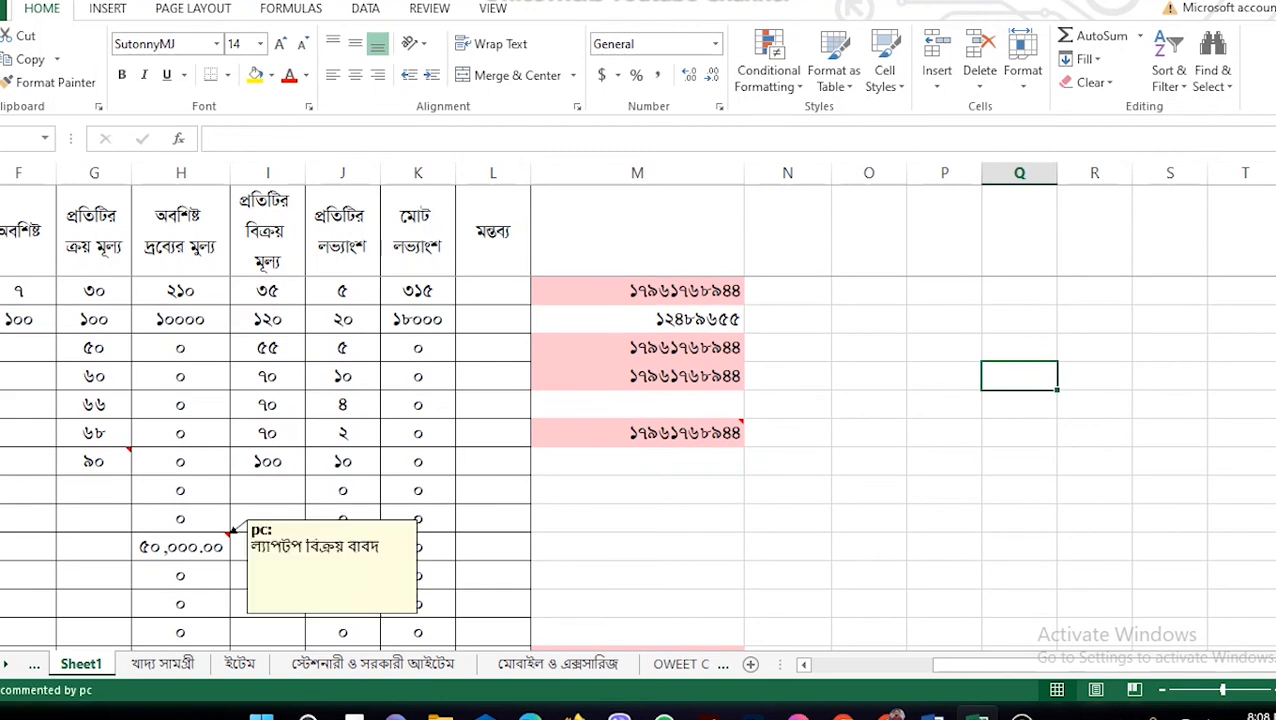
{"action": "mouse_move", "coordinate": [96, 462]}
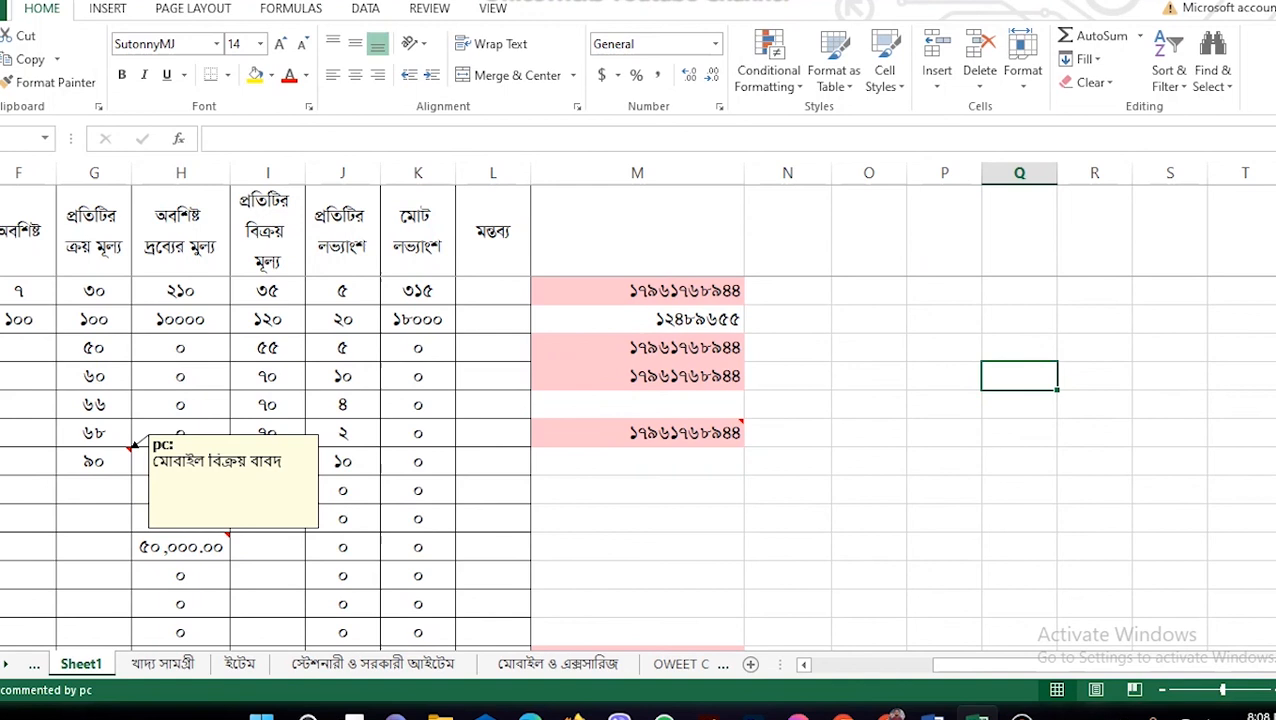
{"action": "left_click", "coordinate": [637, 461]}
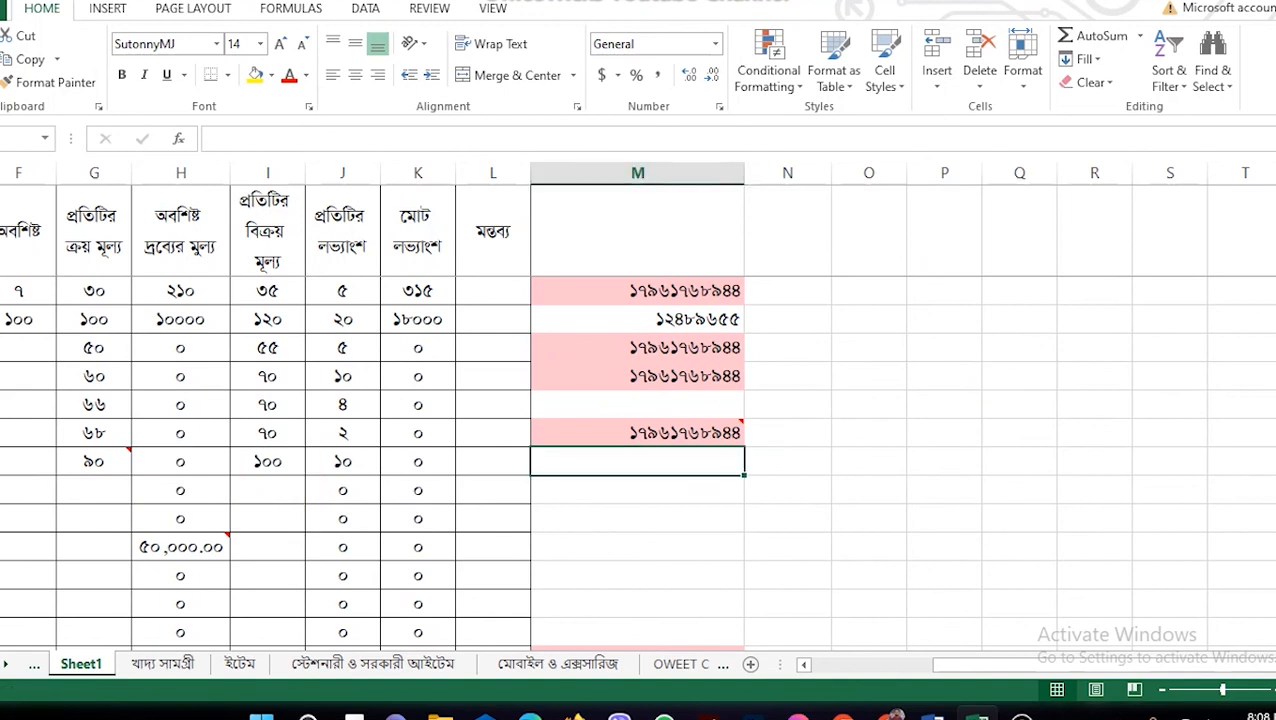